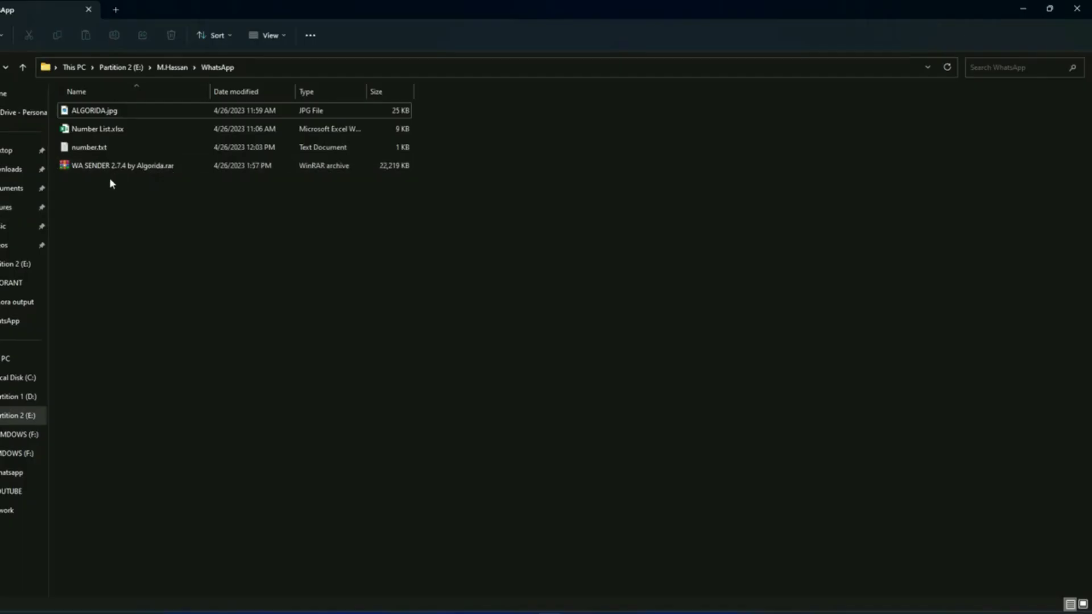
# Step: Extract the WA SENDER 2.7.4 by Algorida archive with WinRAR into its own folder, supplying the password
pyautogui.click(143, 172)
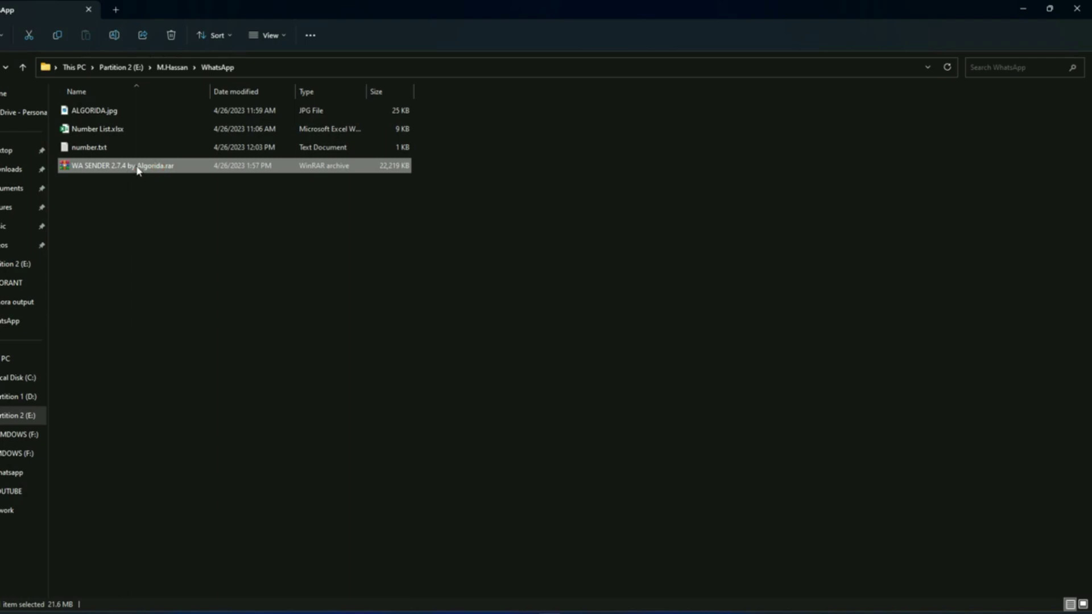
pyautogui.rightClick(140, 170)
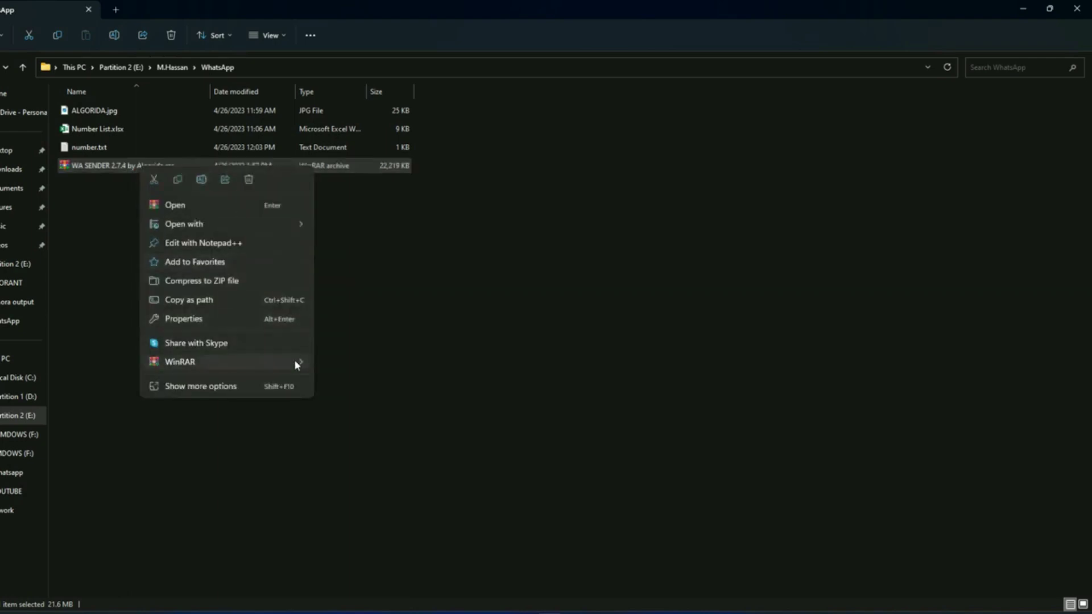
pyautogui.moveTo(296, 361)
pyautogui.click(419, 404)
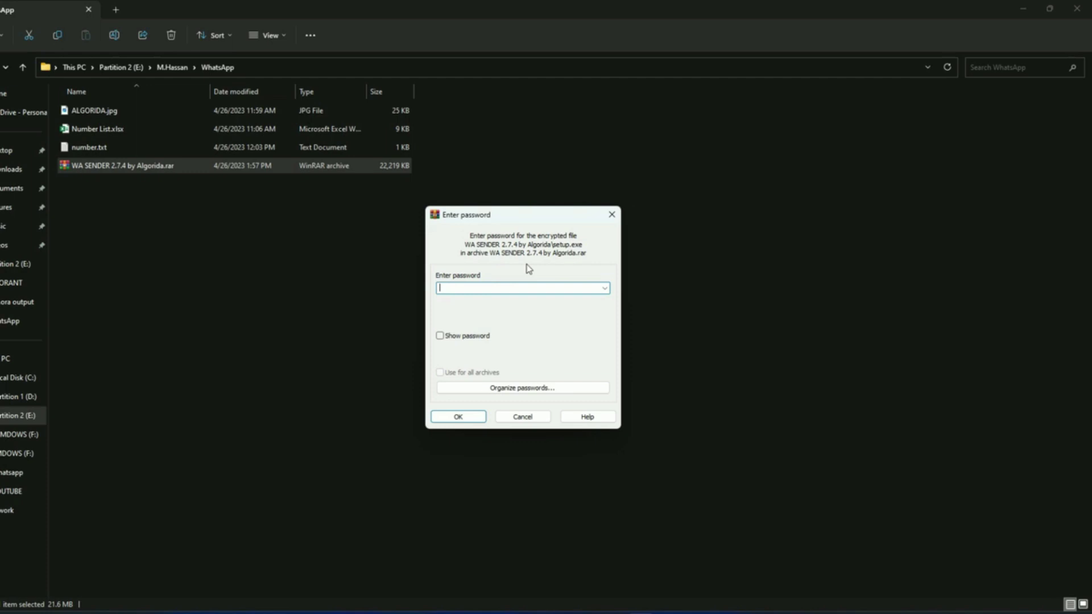
pyautogui.hotkey('ctrl', 'v')
pyautogui.click(474, 418)
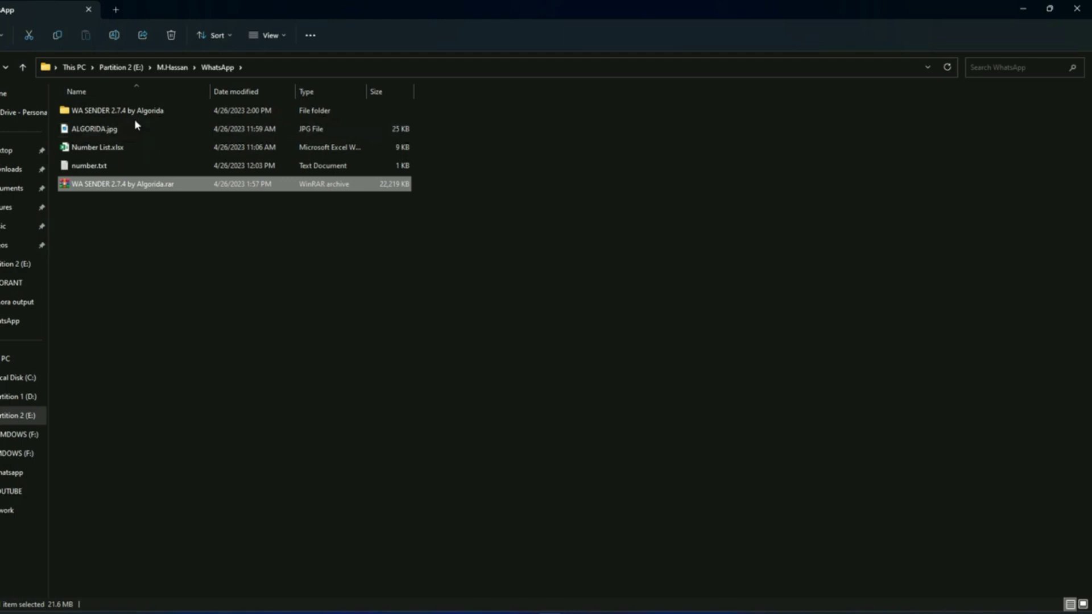
# Step: Run setup.exe from the nested WA SENDER folder to install WaSender, then close the installer
pyautogui.doubleClick(138, 113)
pyautogui.doubleClick(148, 112)
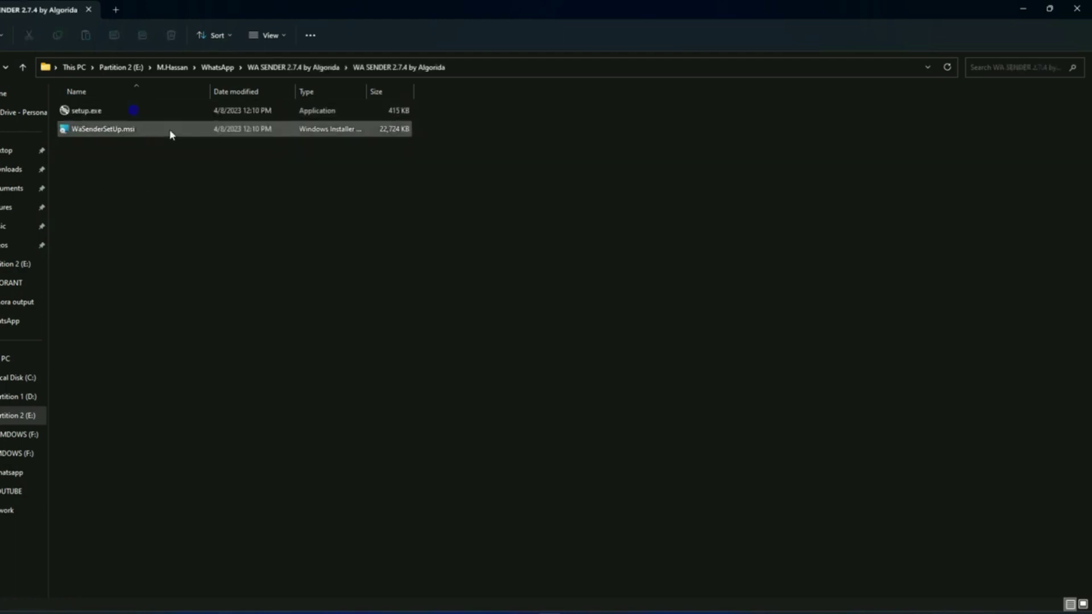
pyautogui.doubleClick(79, 111)
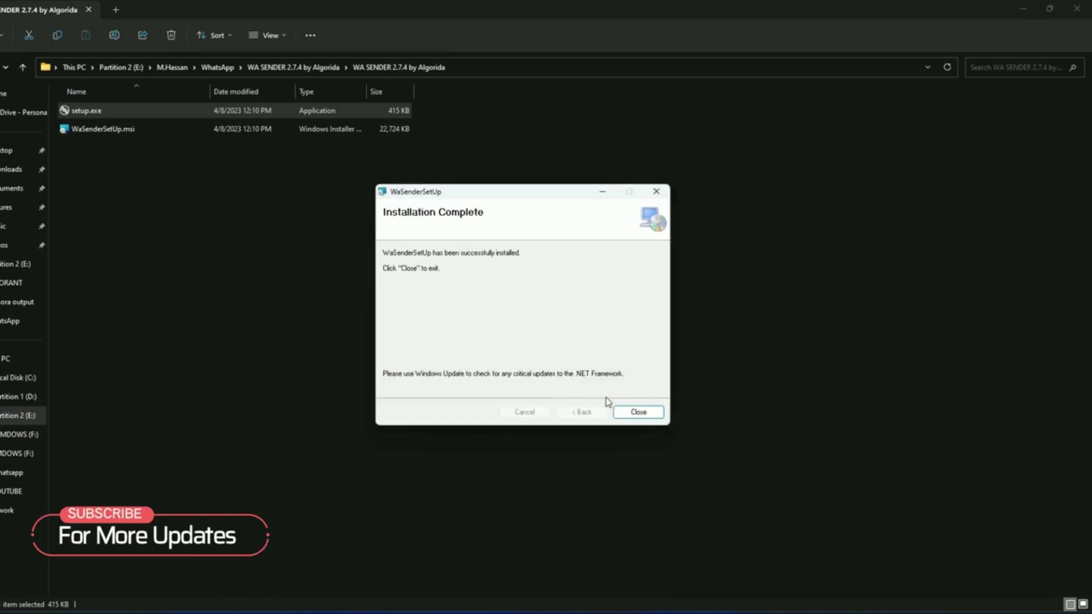
pyautogui.click(636, 409)
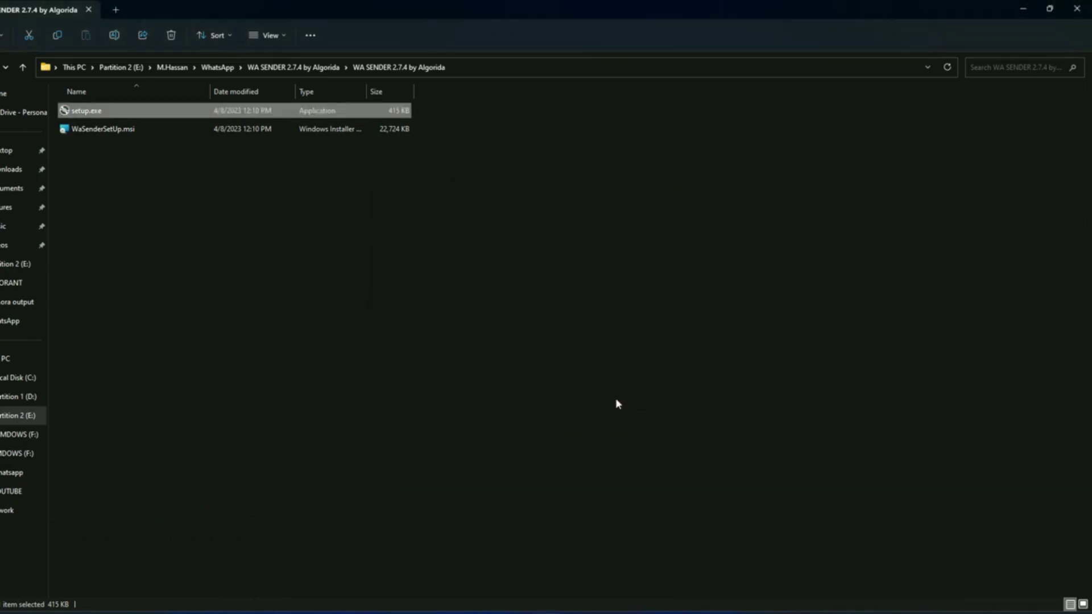
# Step: Search 'Wase' in the Start Menu and launch the WASender app
pyautogui.press('super')
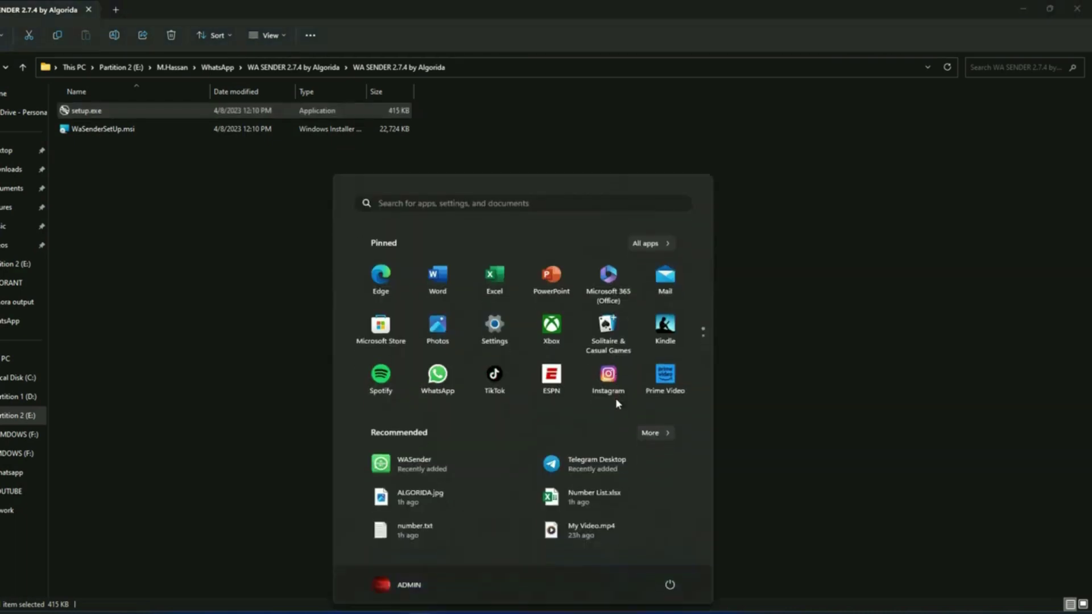
pyautogui.write('Wase')
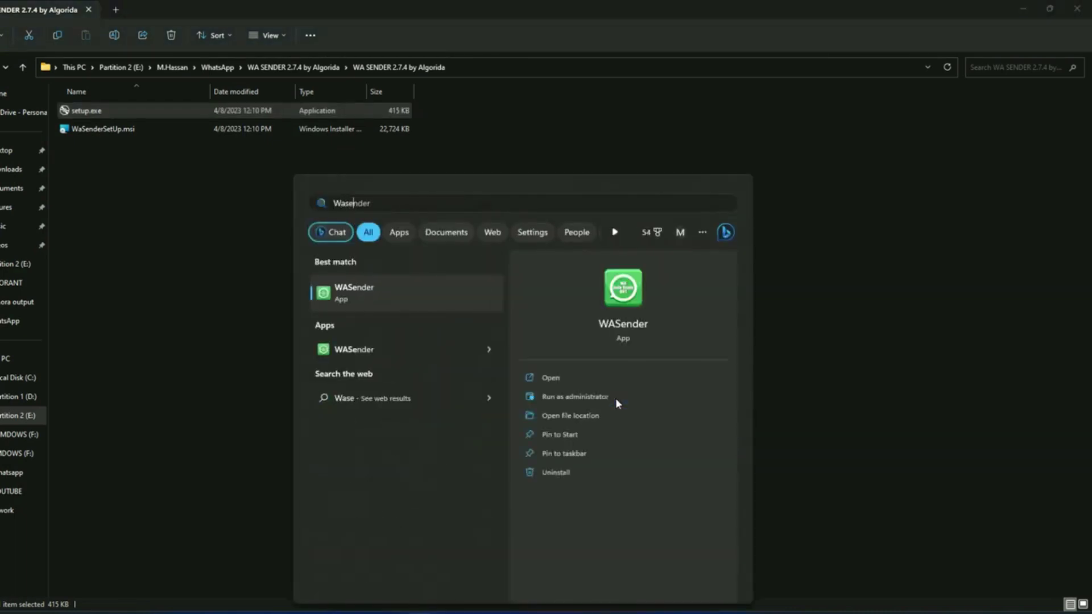
pyautogui.click(419, 299)
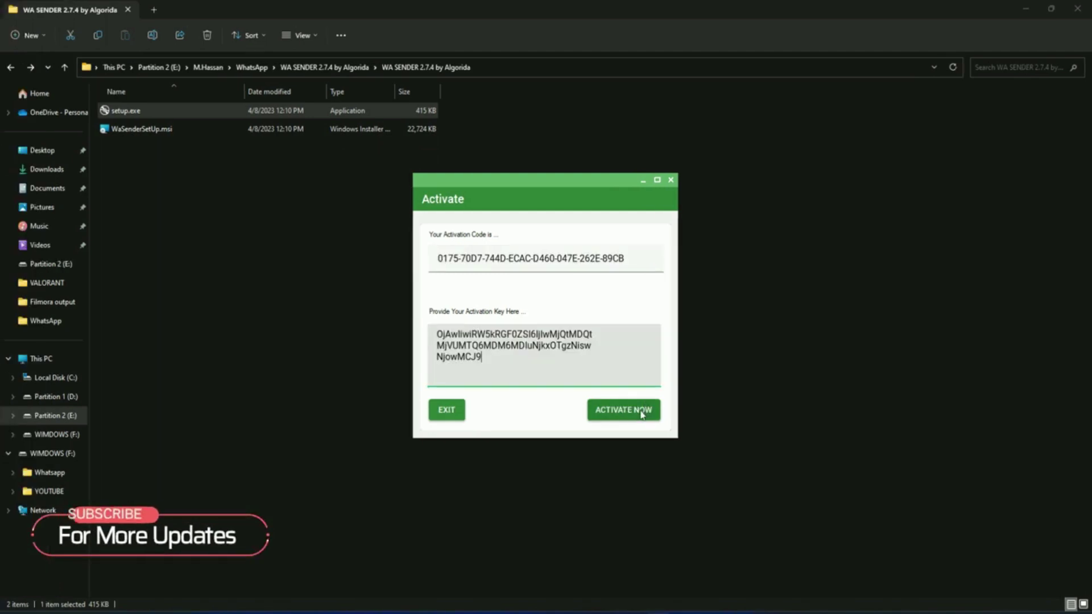
# Step: Activate WaSender with ACTIVATE NOW to reach its main campaign screen
pyautogui.click(641, 412)
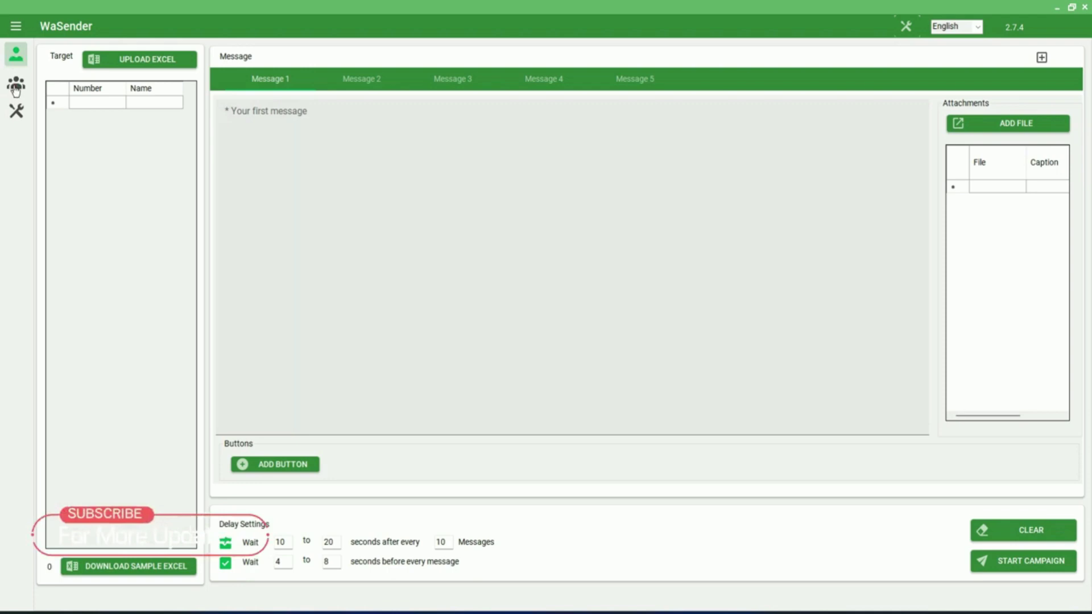
pyautogui.click(17, 86)
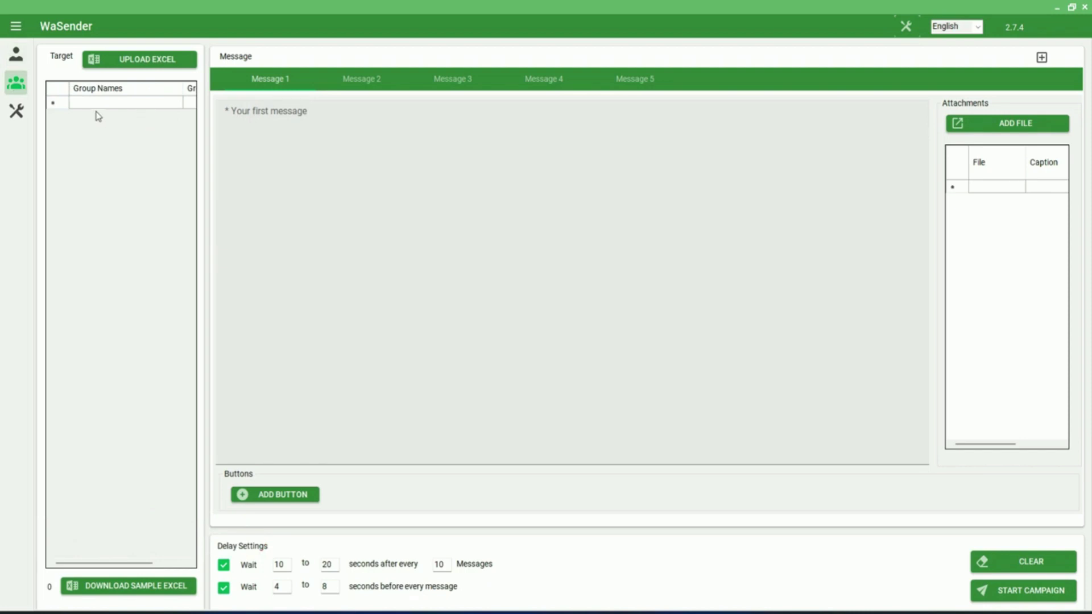
pyautogui.click(16, 115)
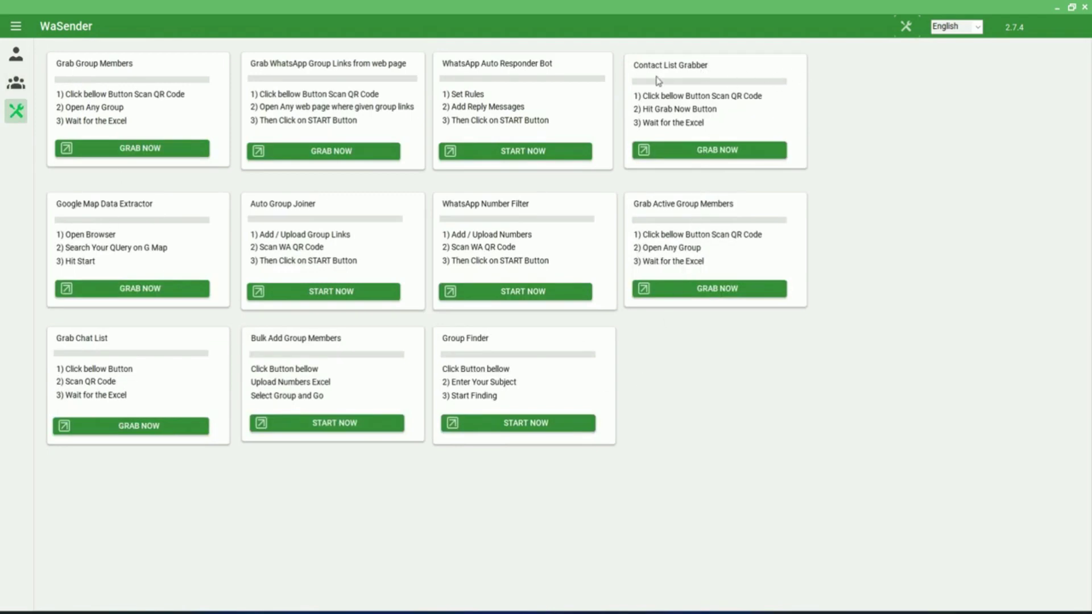
pyautogui.click(16, 60)
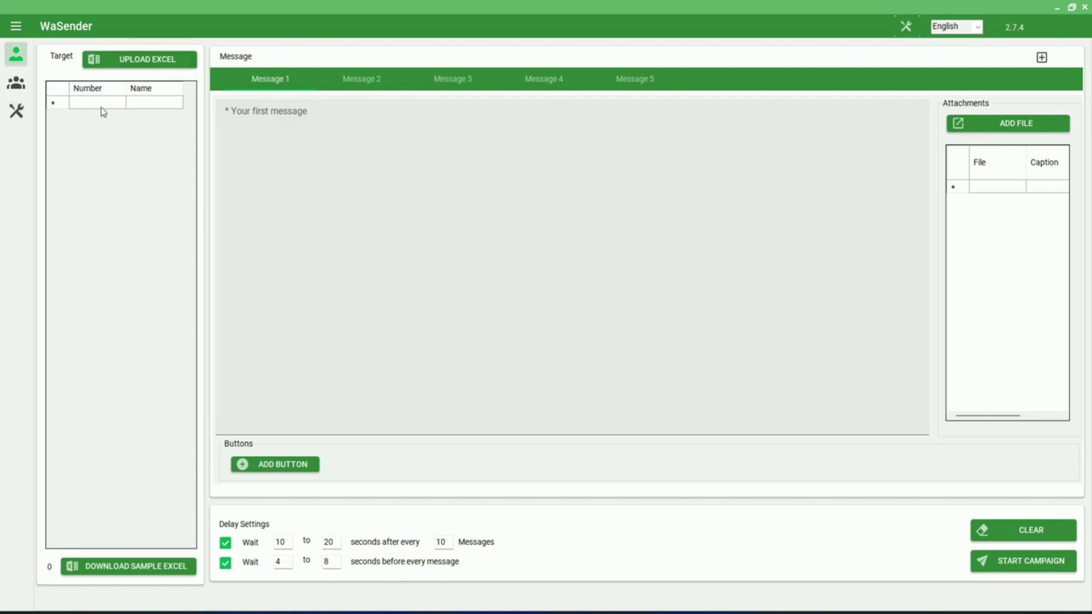
# Step: Enter two phone numbers into the first two Number cells of the Target table
pyautogui.click(95, 104)
pyautogui.click(104, 102)
pyautogui.write('880199999999')
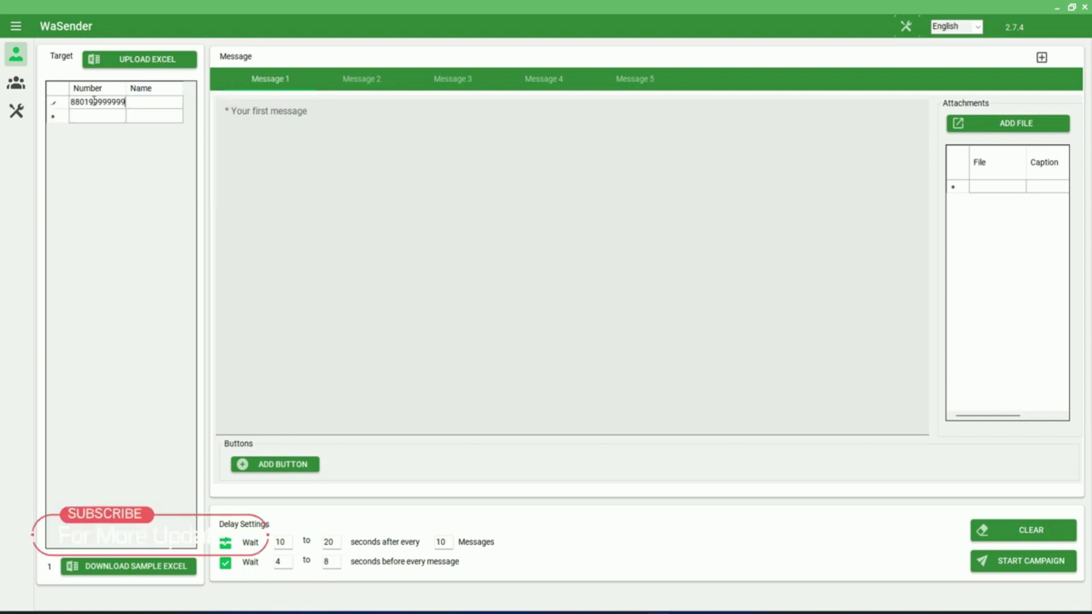
pyautogui.click(87, 118)
pyautogui.click(88, 118)
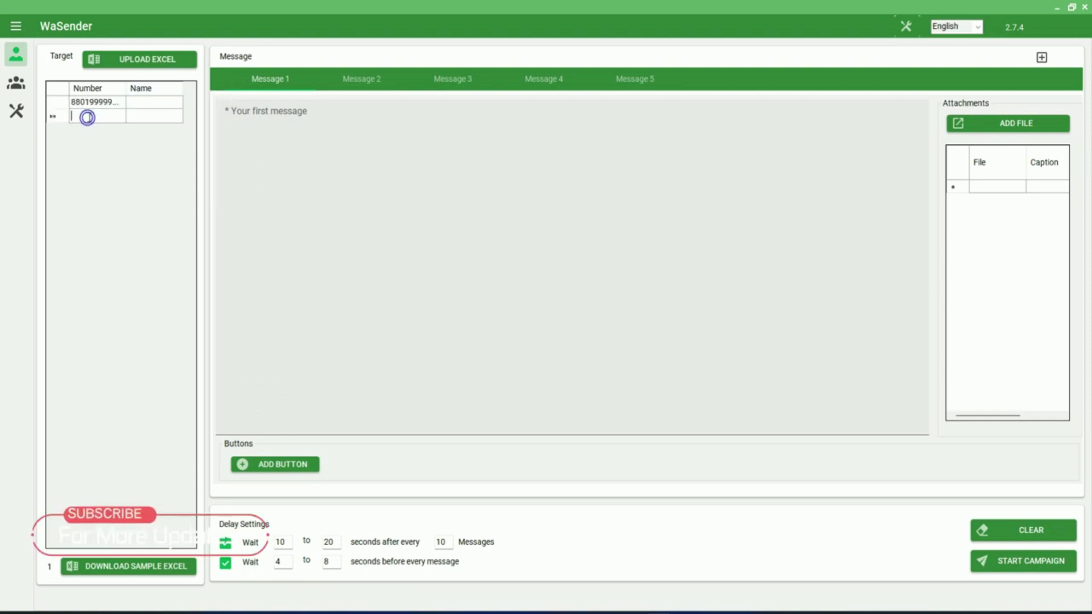
pyautogui.write('880')
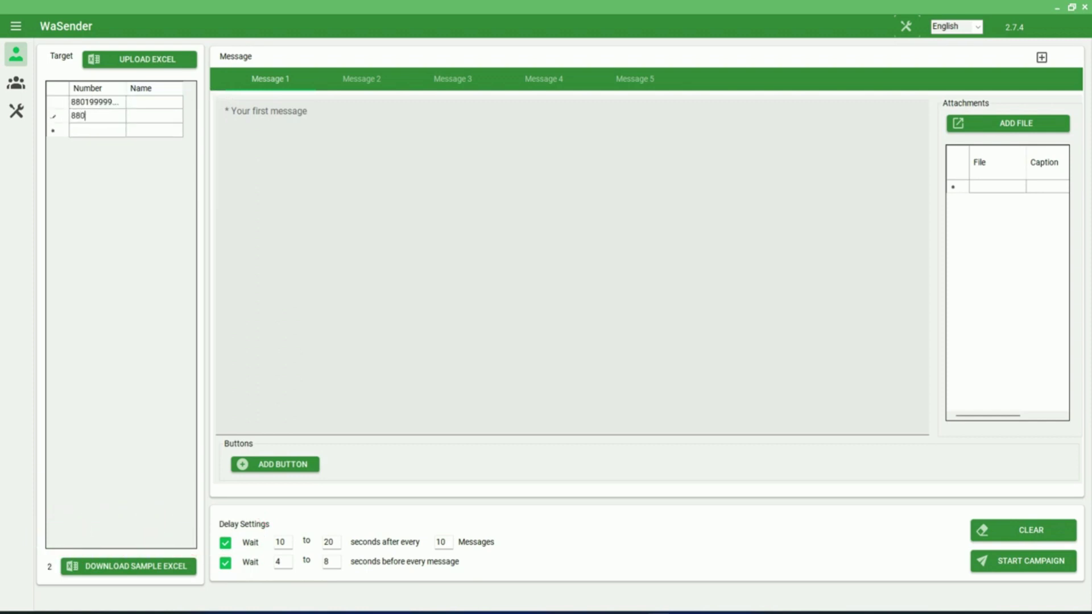
pyautogui.write('17777777')
pyautogui.doubleClick(116, 115)
# Step: Load Number List.xlsx from the WhatsApp folder as campaign targets and go to the tools page
pyautogui.click(147, 64)
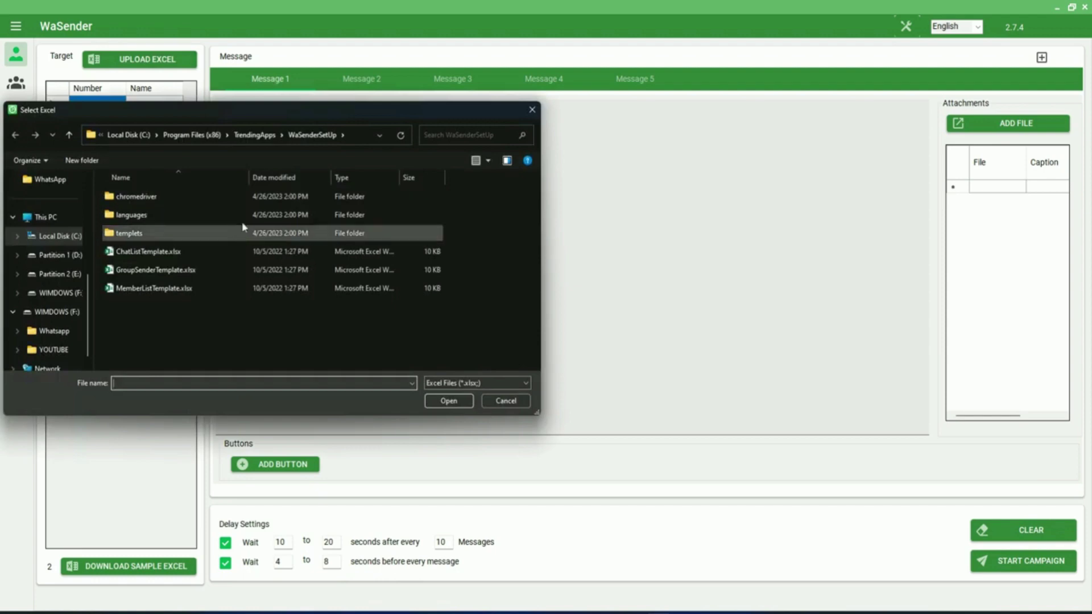
pyautogui.click(164, 219)
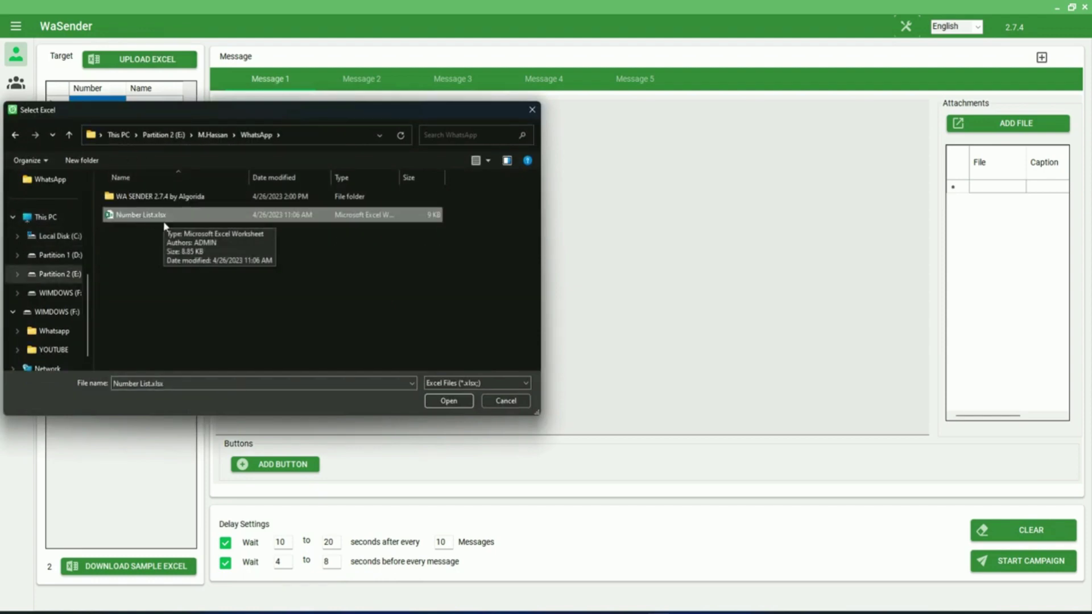
pyautogui.click(454, 404)
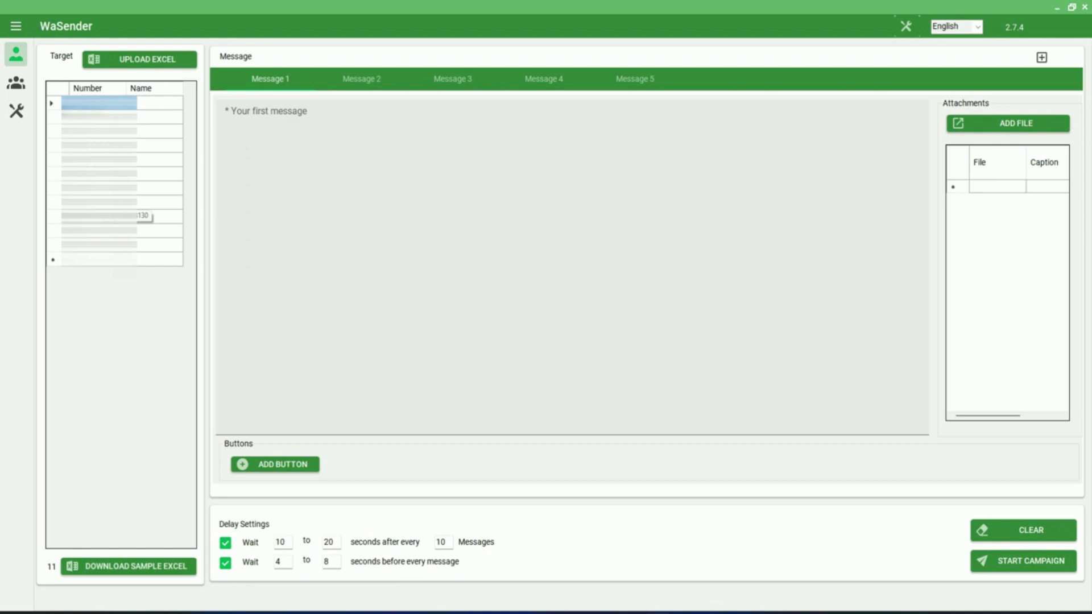
pyautogui.click(16, 111)
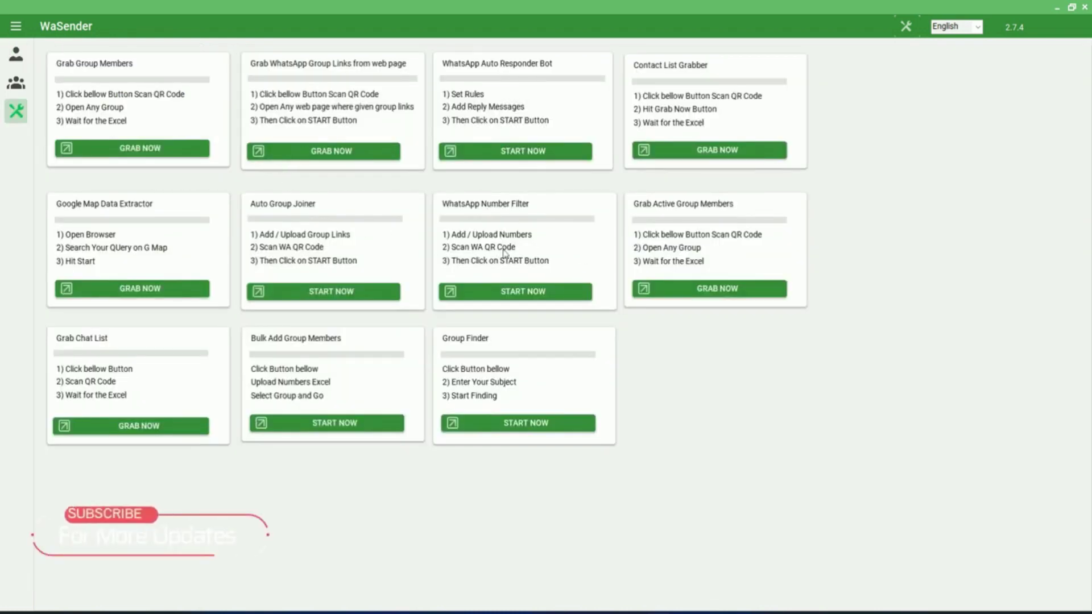
# Step: Open WhatsApp Number Filter, load Number List.xlsx into it, and initiate a WhatsApp Web session
pyautogui.click(522, 295)
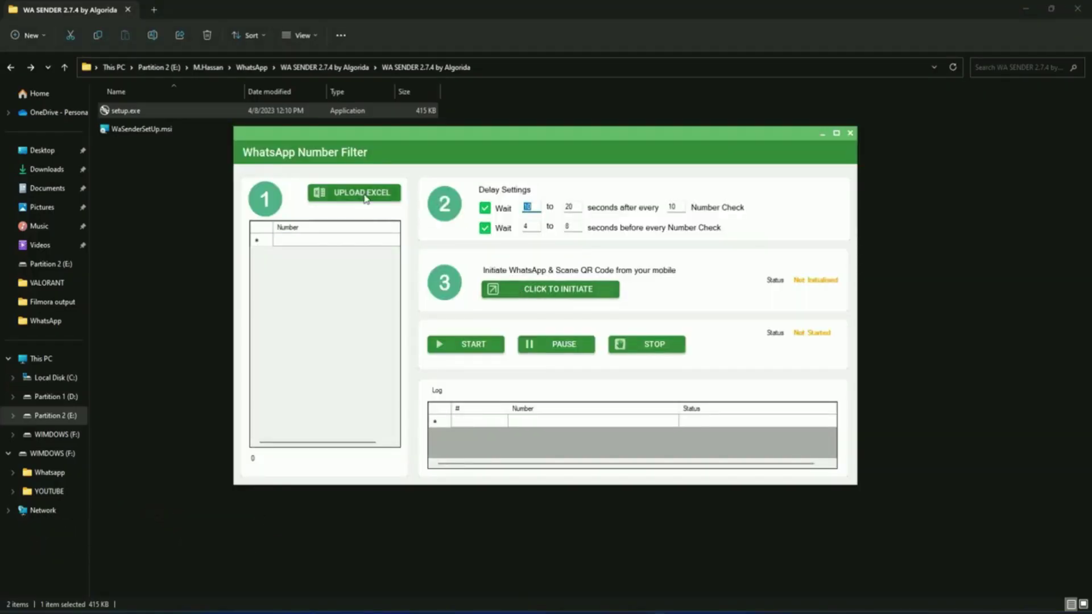
pyautogui.click(365, 194)
pyautogui.click(375, 240)
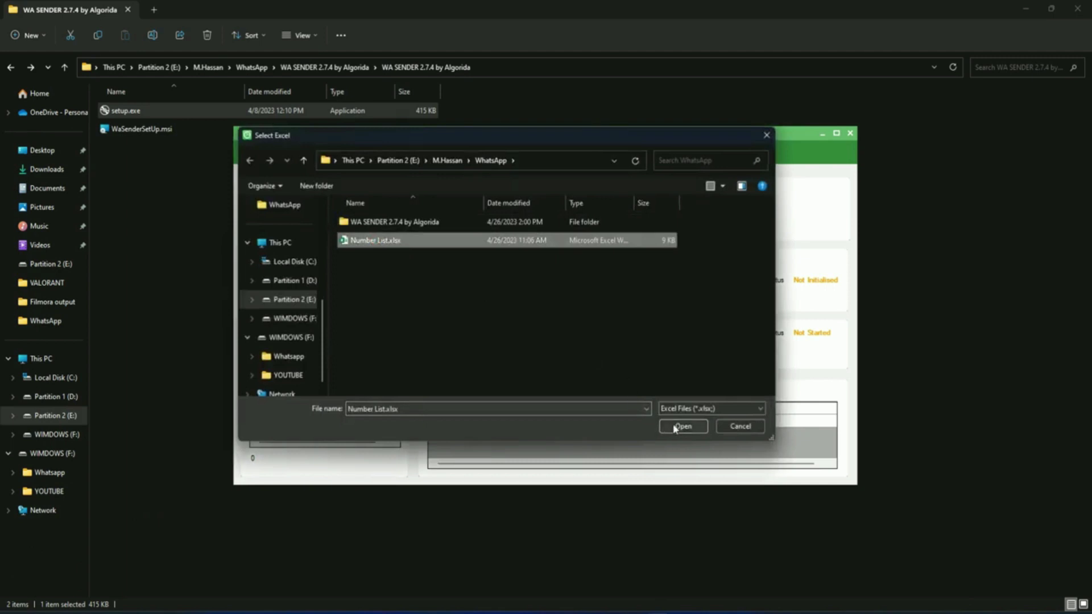
pyautogui.click(682, 427)
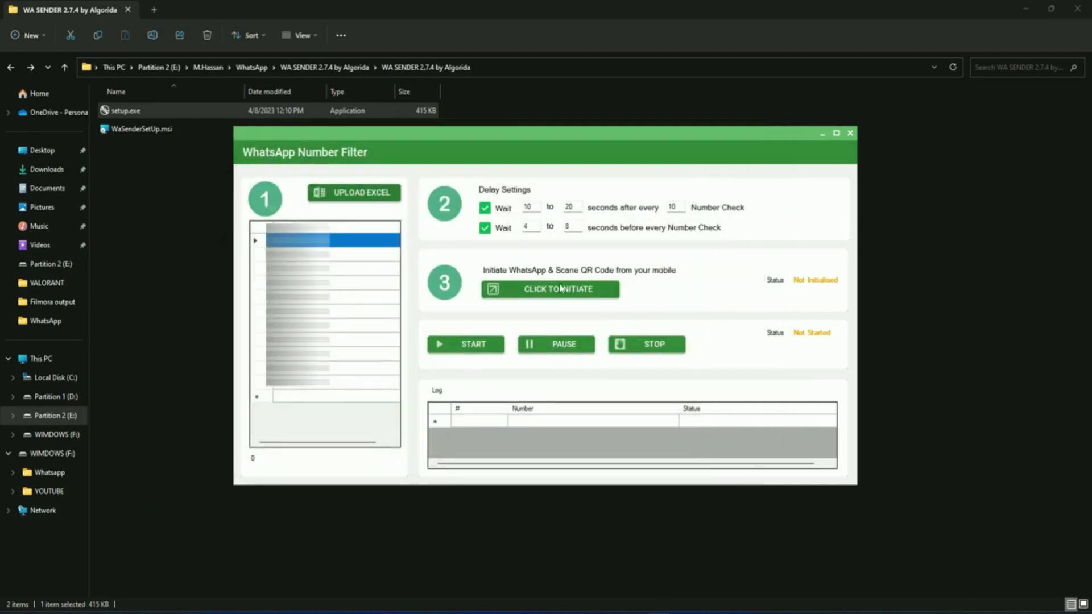
pyautogui.click(592, 294)
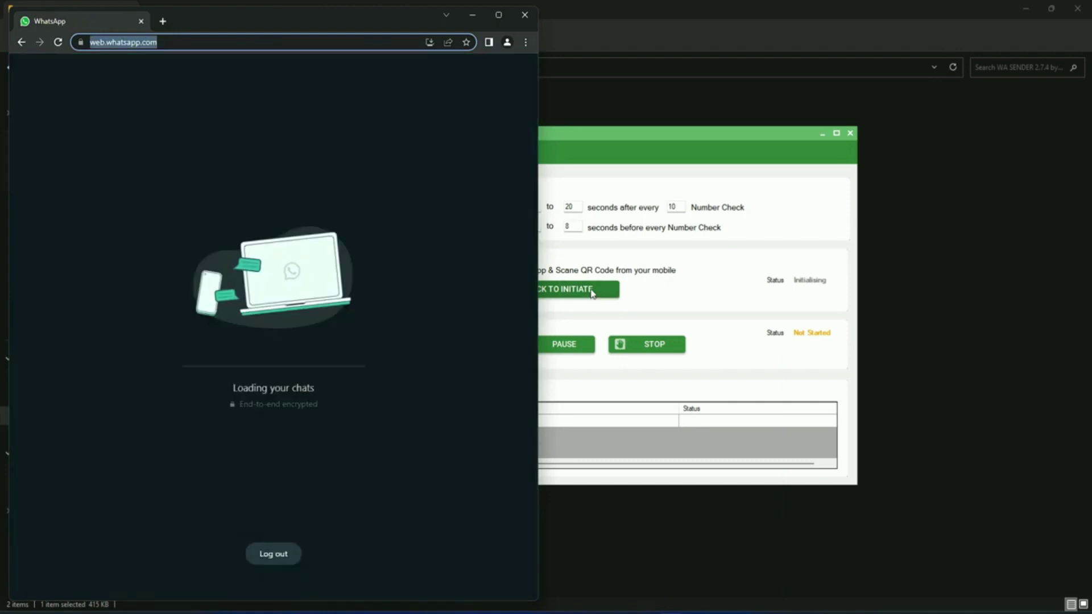
pyautogui.click(572, 139)
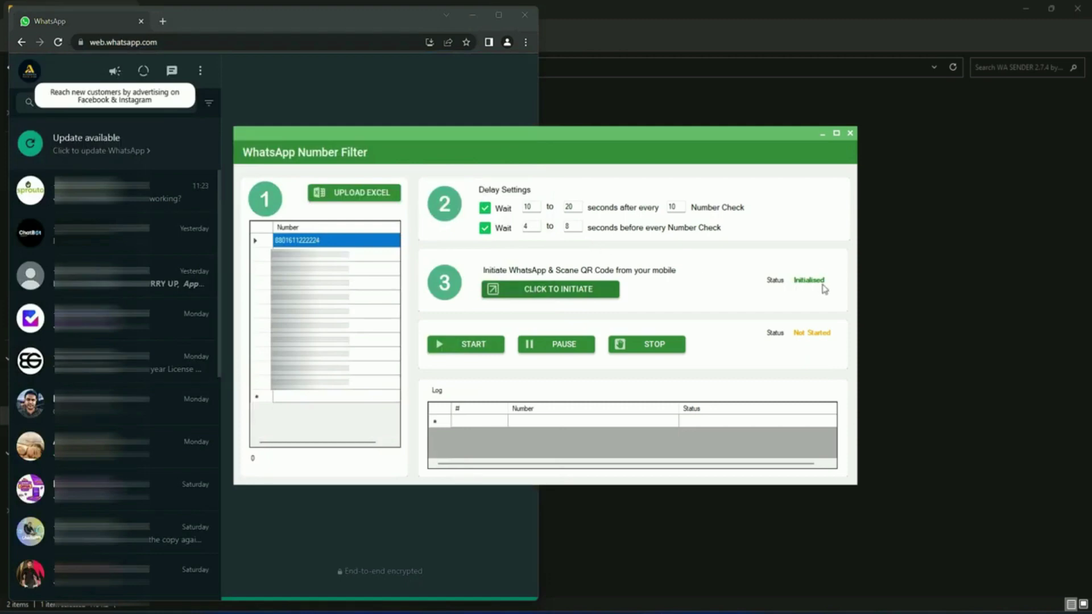
# Step: Run the number check to 100%, save the results as NumberFilter.xlsx, and open it in Excel
pyautogui.click(475, 353)
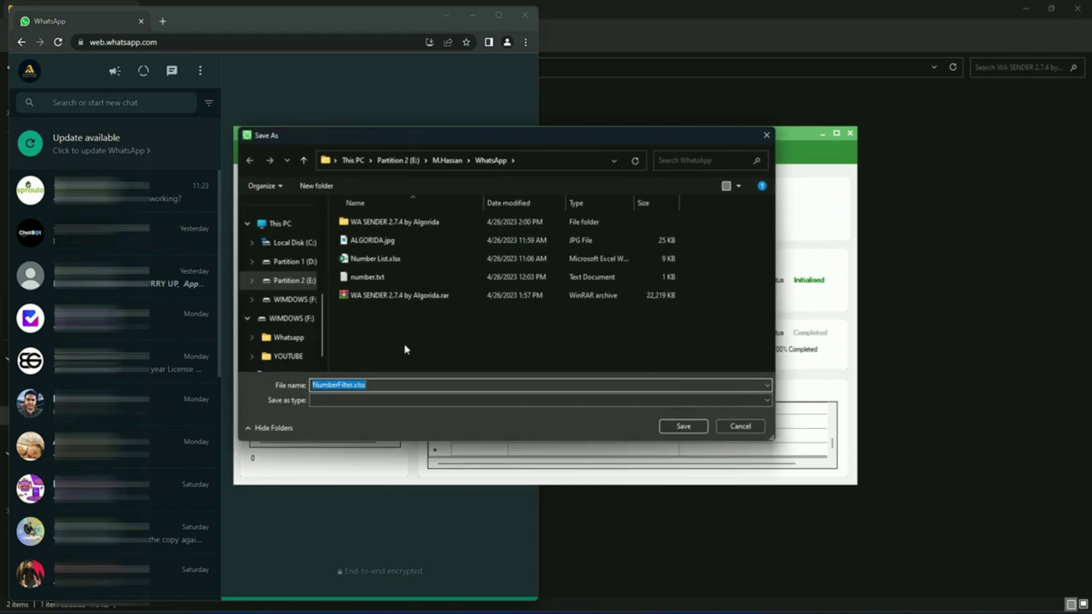
pyautogui.click(684, 426)
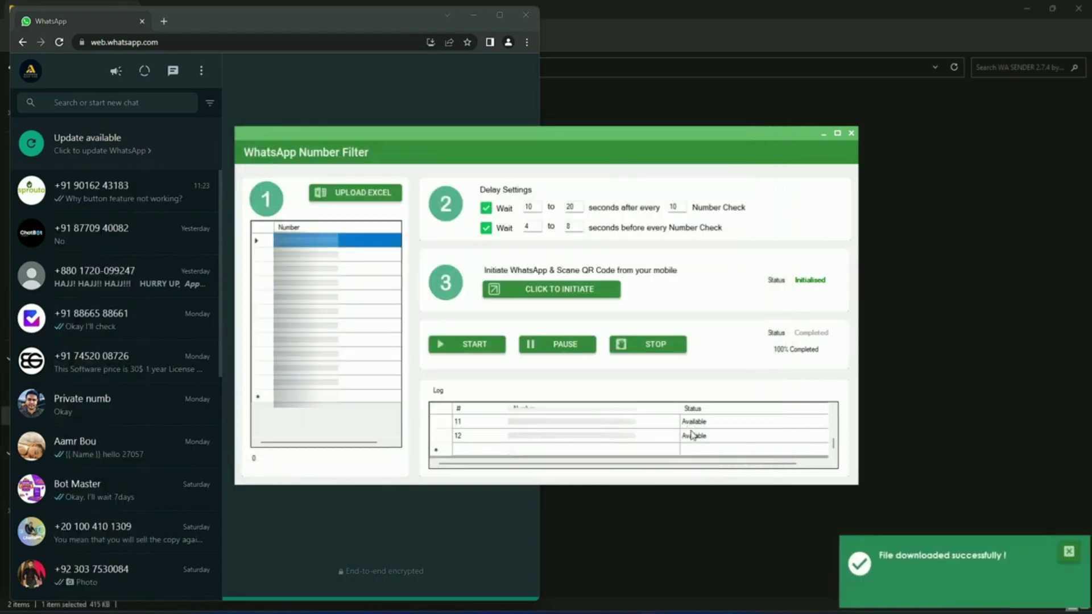
pyautogui.click(545, 610)
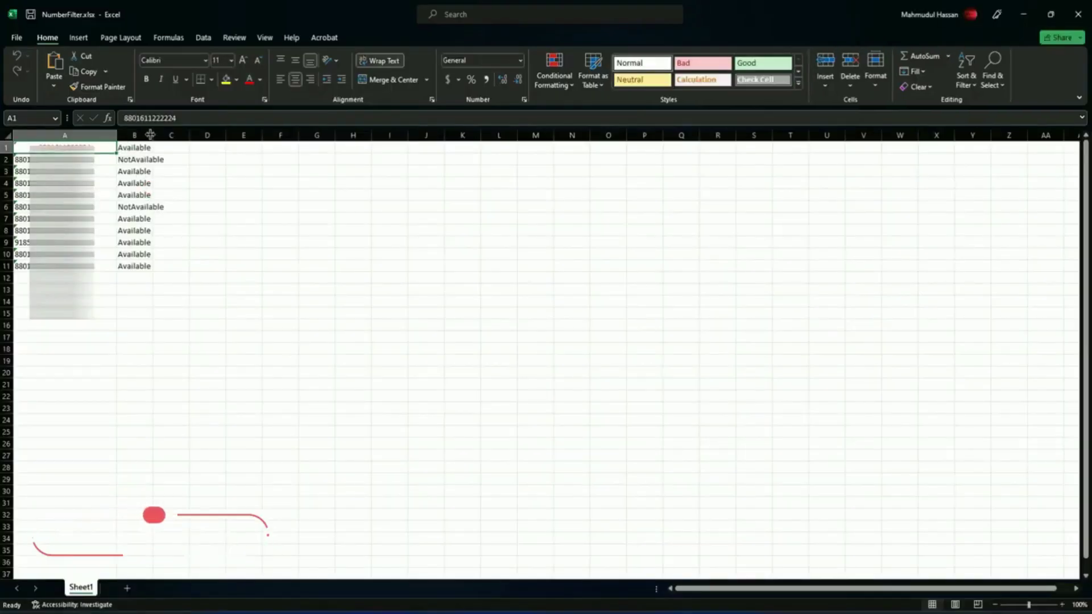
# Step: Widen column B and review the NotAvailable results in B2 and B6, then return to the WhatsApp folder
pyautogui.moveTo(151, 149); pyautogui.dragTo(181, 149)
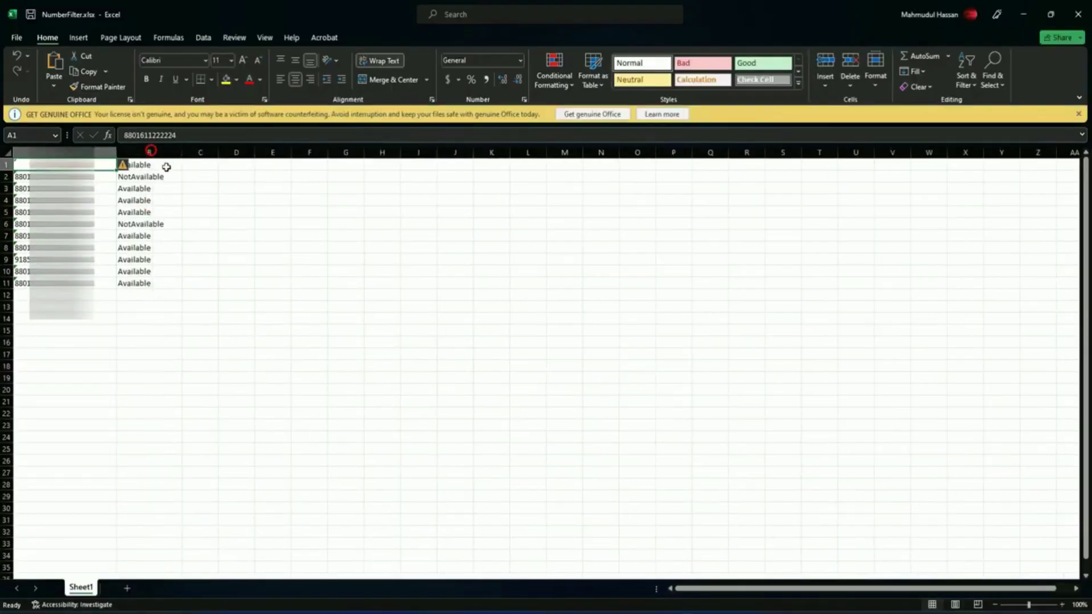
pyautogui.click(161, 178)
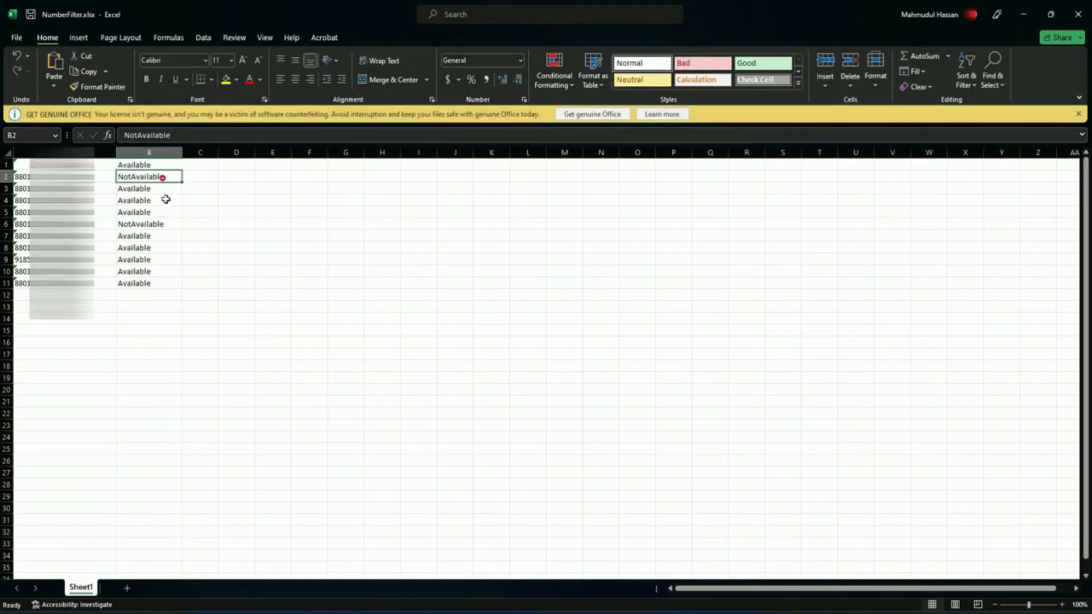
pyautogui.click(169, 226)
pyautogui.click(170, 178)
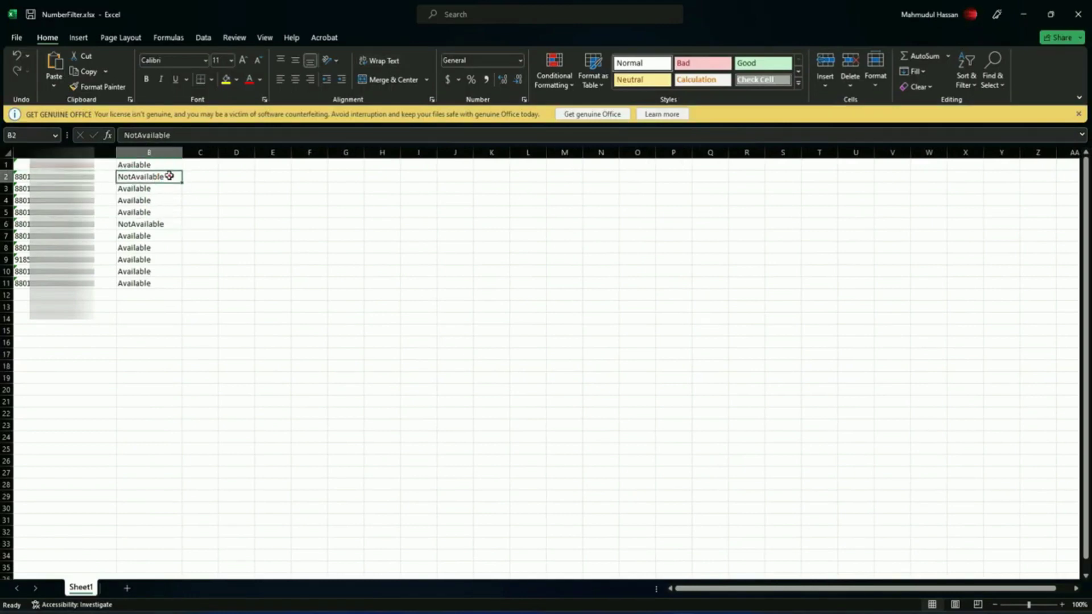
pyautogui.click(169, 224)
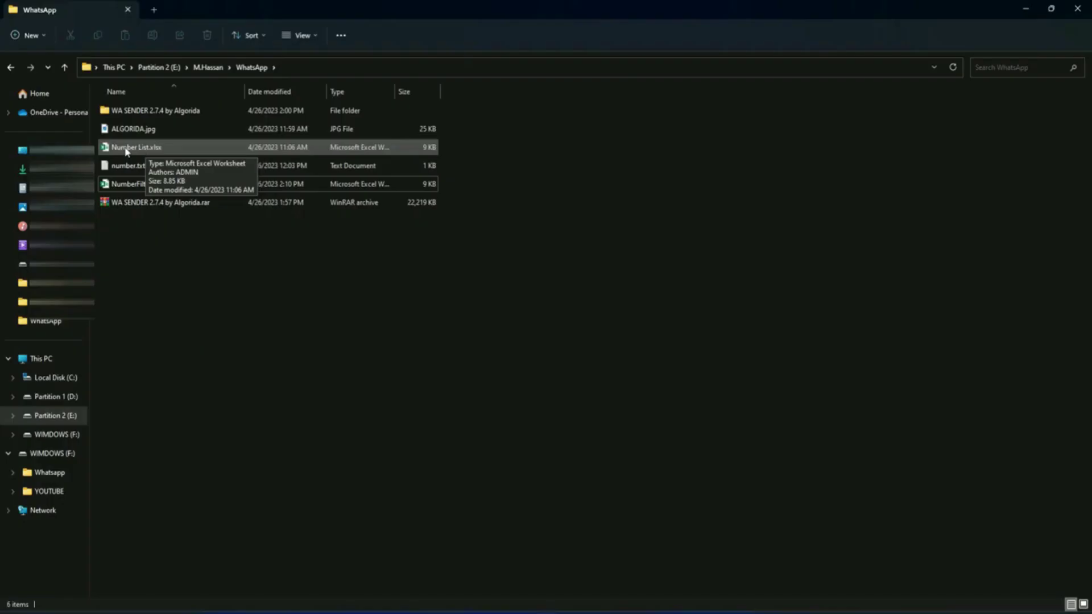
pyautogui.click(142, 149)
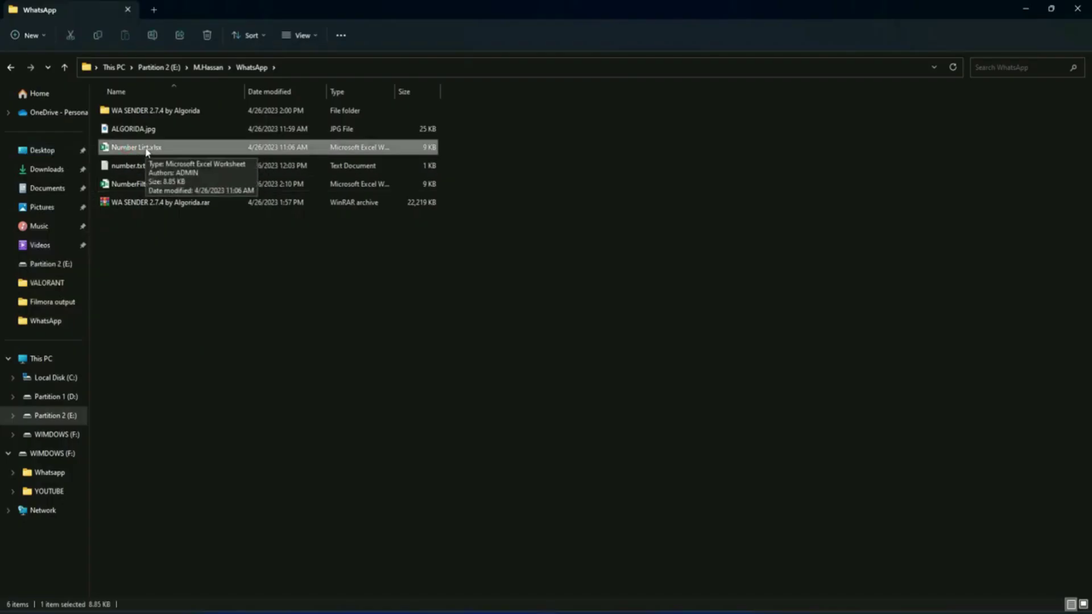
# Step: Select NumberFilter.xlsx and restore the WaSender window from its taskbar preview
pyautogui.click(145, 186)
pyautogui.moveTo(646, 612)
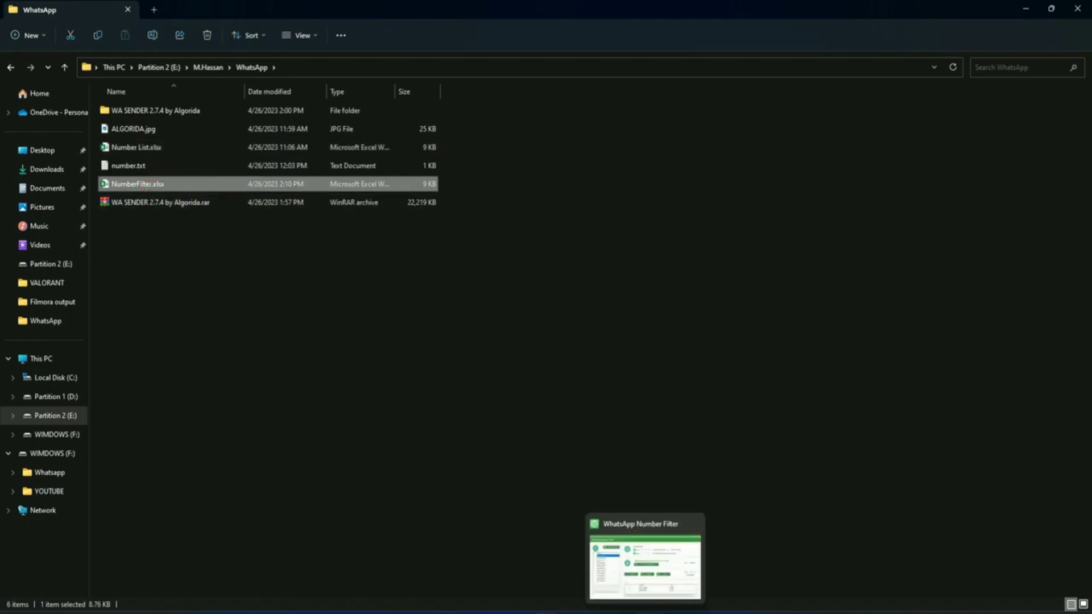
pyautogui.click(646, 566)
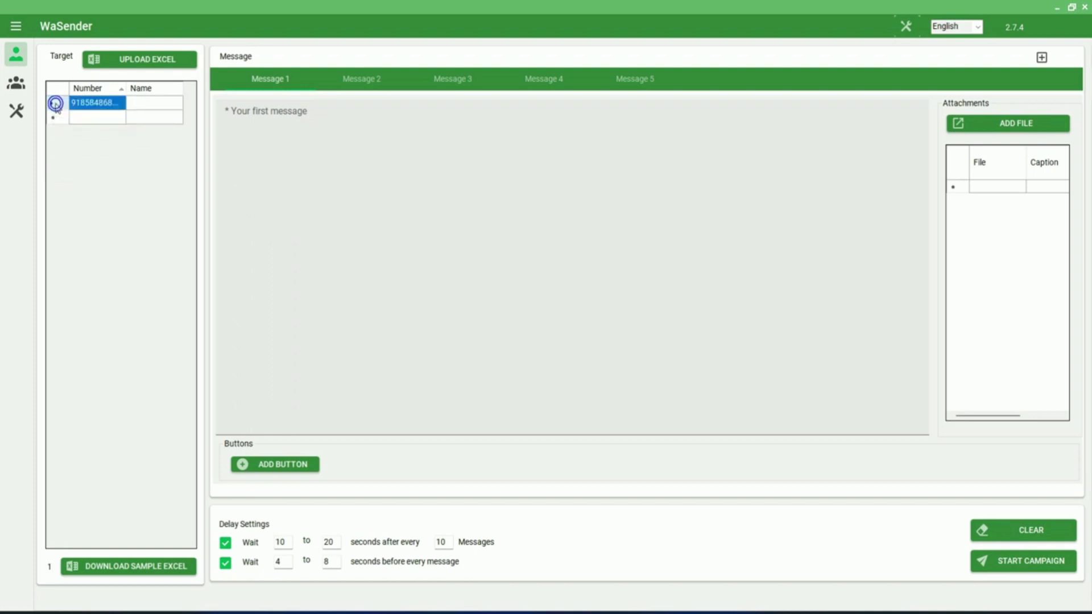
# Step: Load NumberFilter.xlsx as the target number list
pyautogui.click(153, 63)
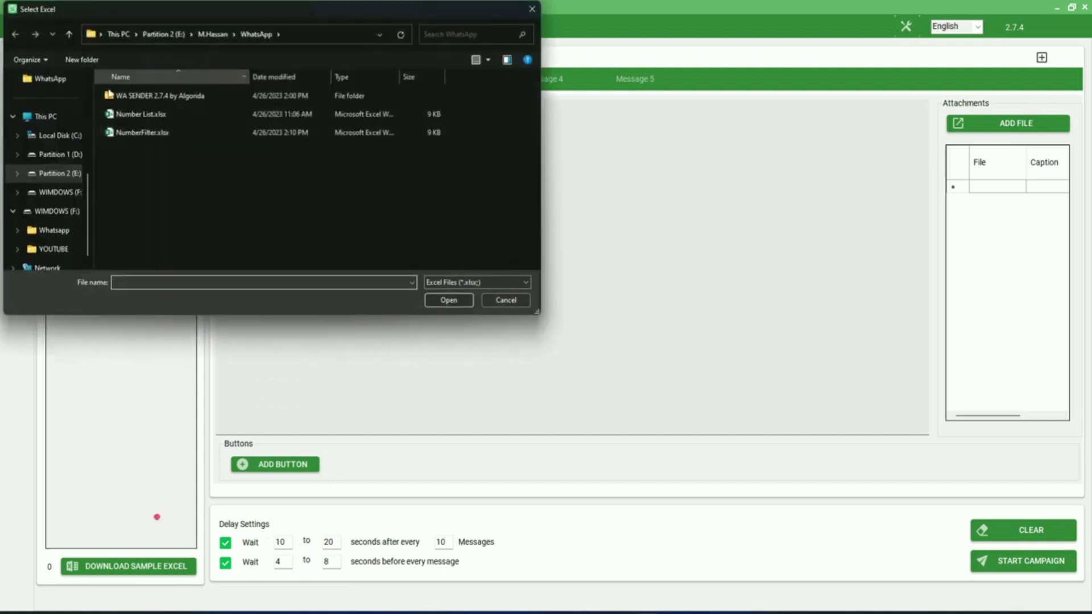
pyautogui.click(142, 132)
pyautogui.press('Return')
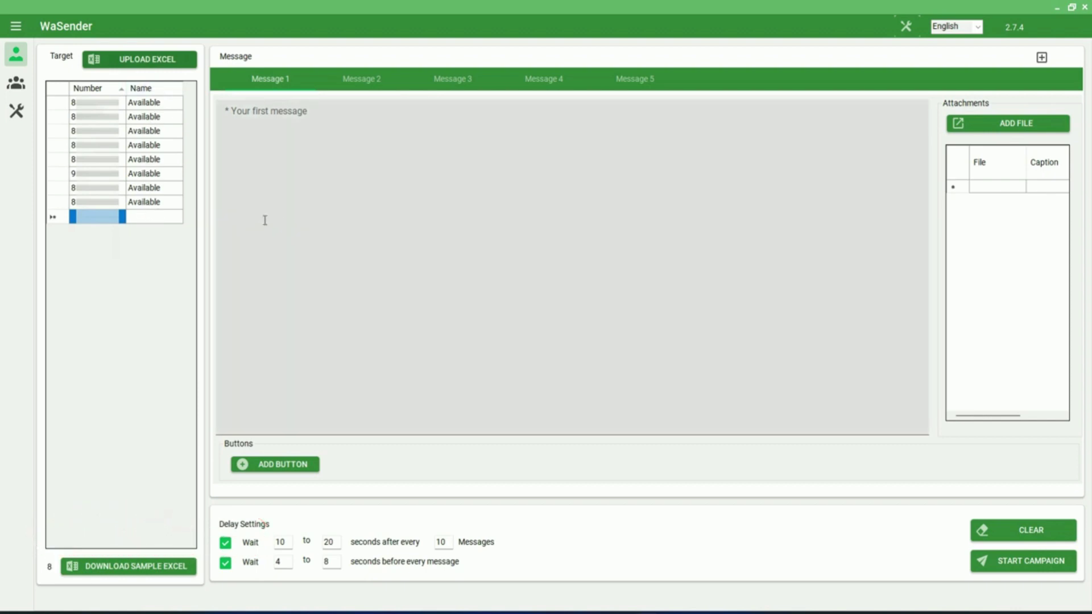
# Step: Look through the Message 1–5 slots, then paste the Algorida test note into Message 1
pyautogui.click(298, 149)
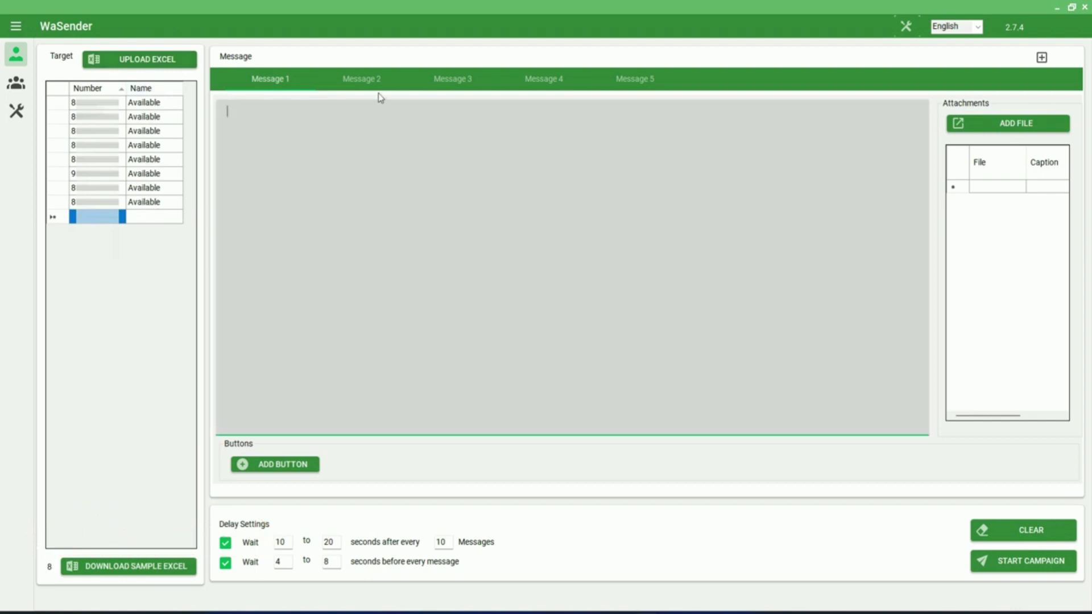
pyautogui.click(360, 89)
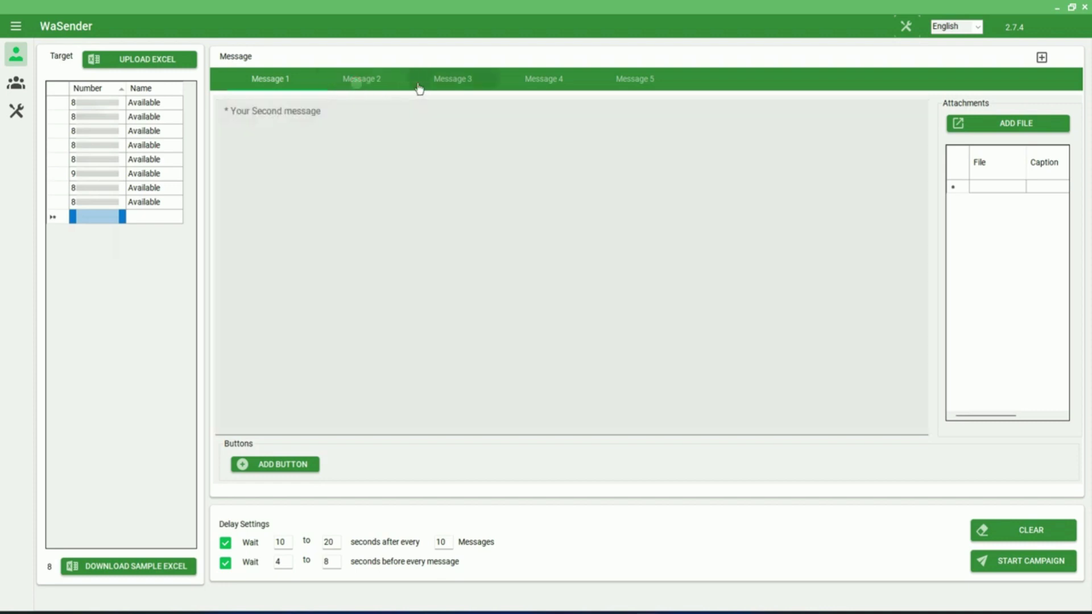
pyautogui.click(419, 88)
pyautogui.click(546, 85)
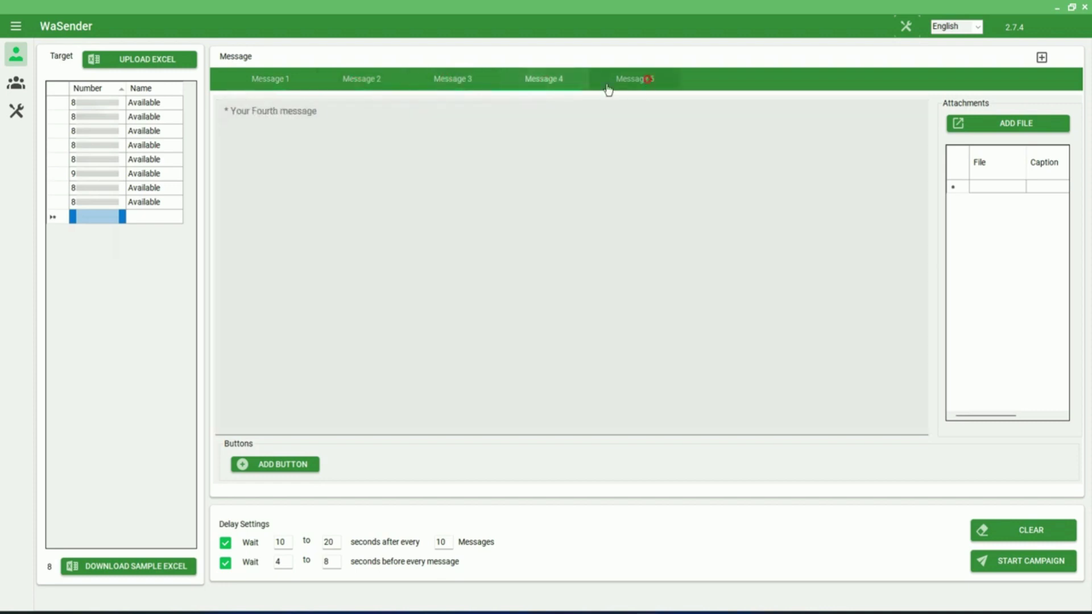
pyautogui.click(614, 87)
pyautogui.click(289, 88)
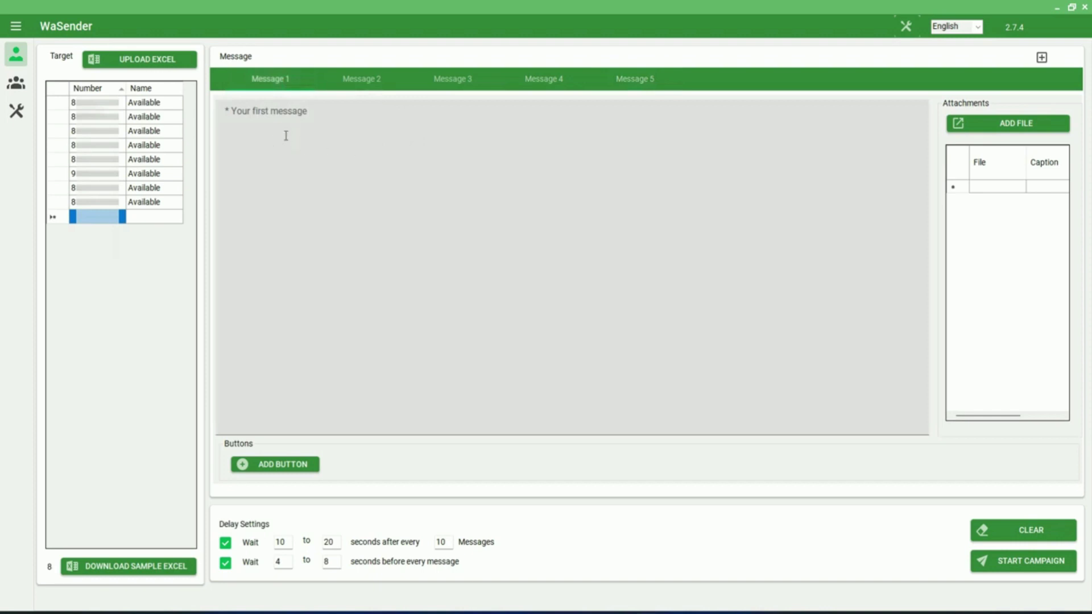
pyautogui.click(286, 136)
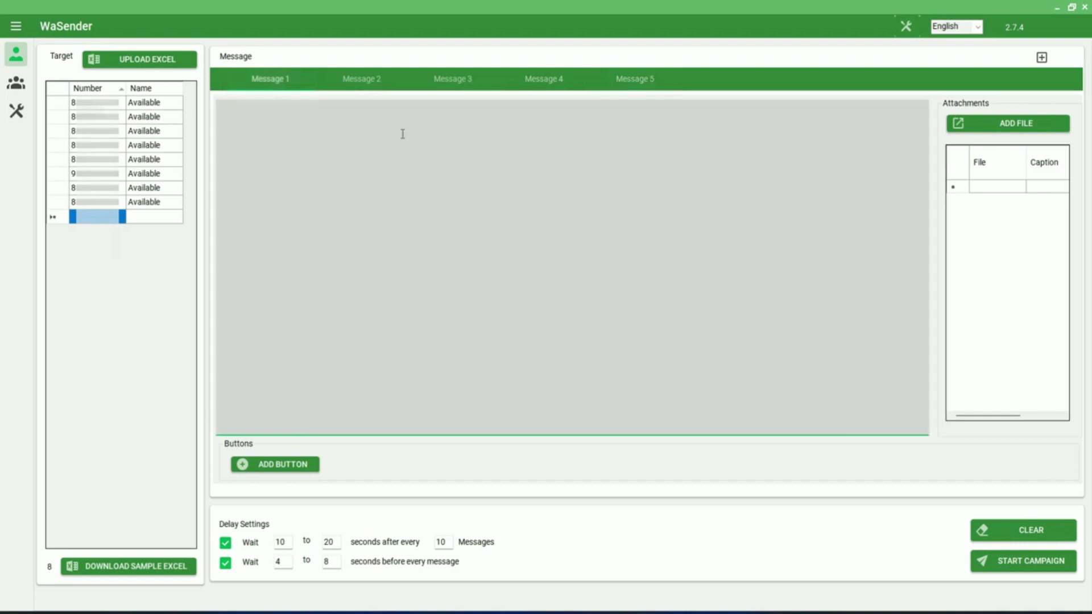
pyautogui.write('Hello, This is a test message from Algorida. Please do not reply. Thank you.')
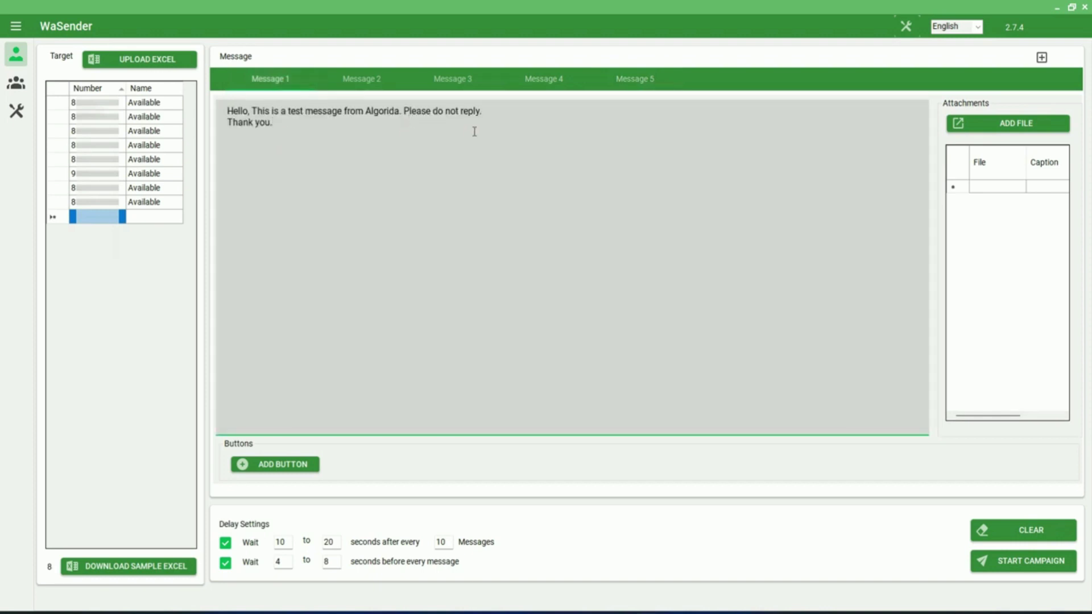
pyautogui.click(298, 466)
pyautogui.click(574, 302)
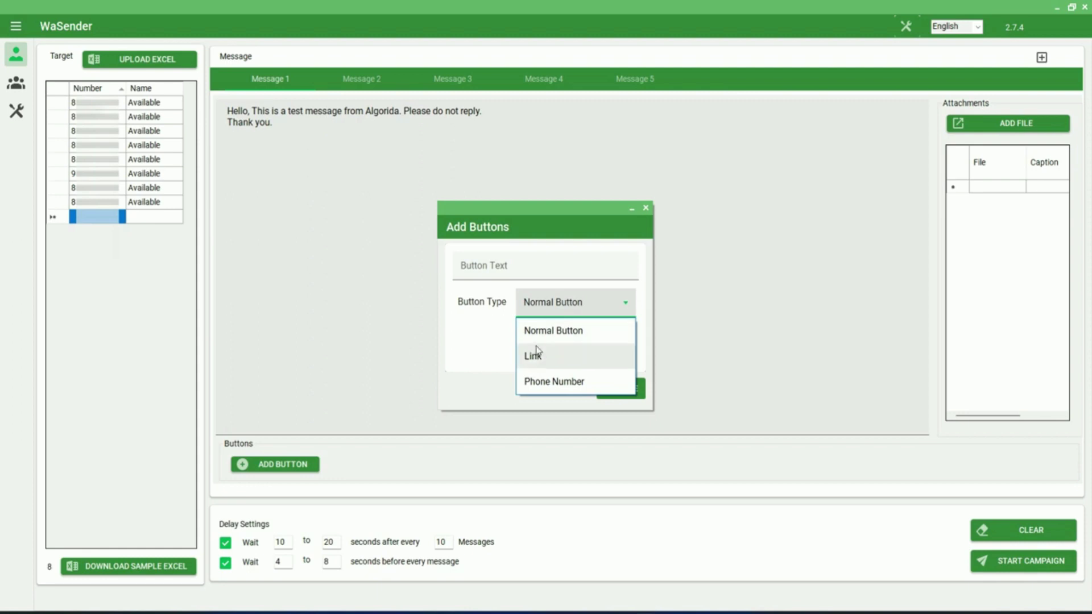
pyautogui.press('Escape')
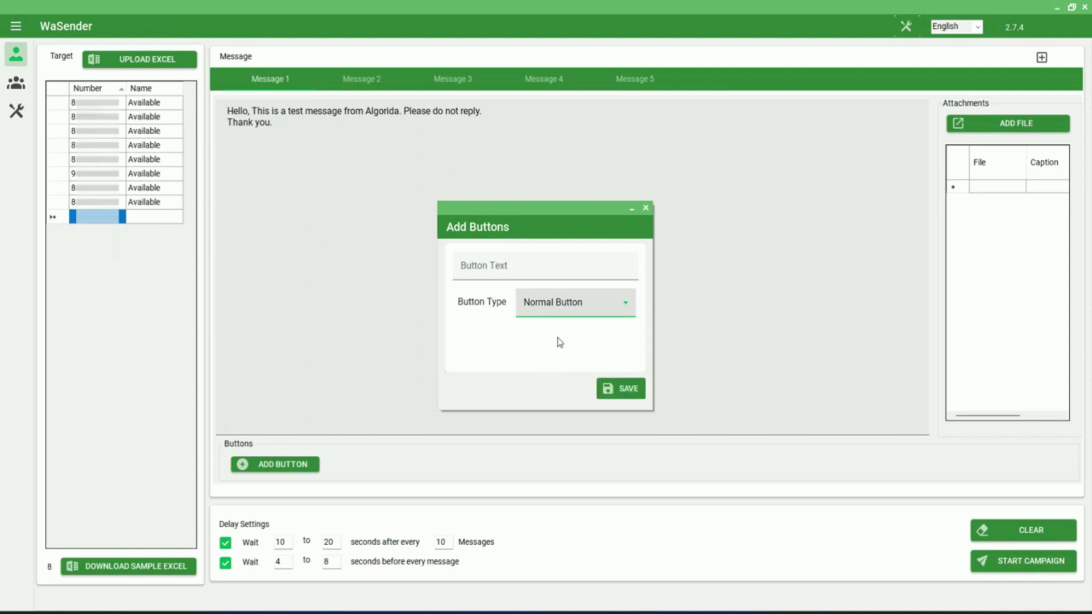
pyautogui.click(572, 307)
pyautogui.click(533, 356)
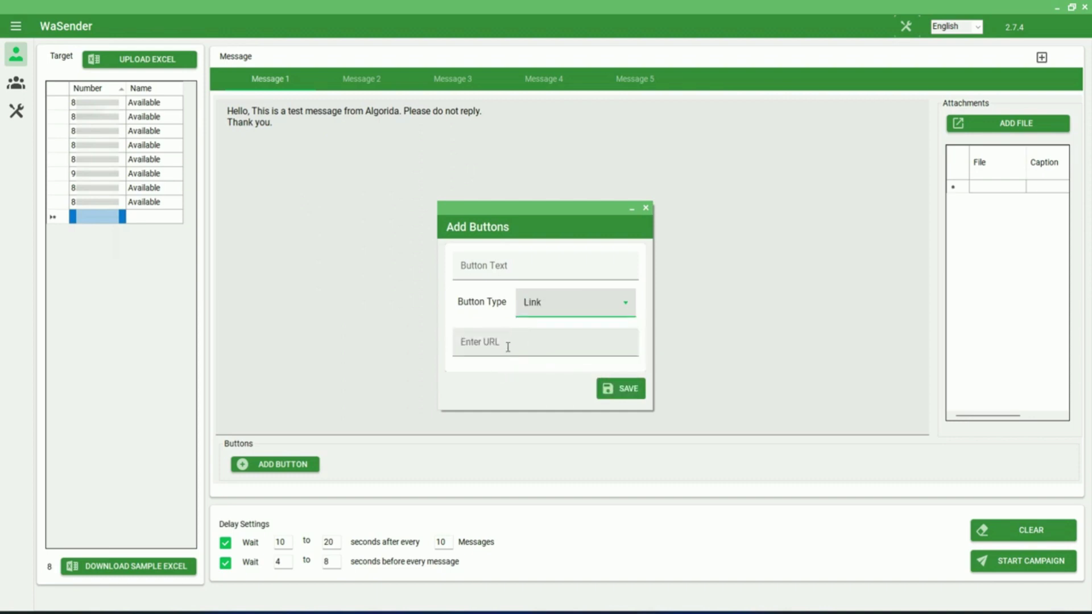
pyautogui.click(523, 267)
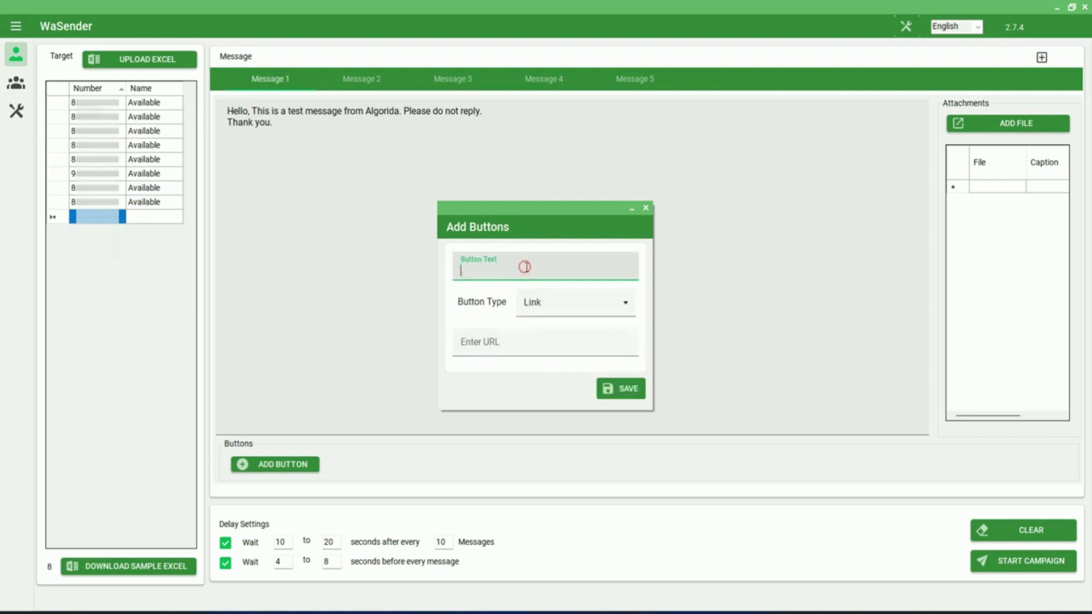
pyautogui.write('Visit Us')
pyautogui.click(618, 355)
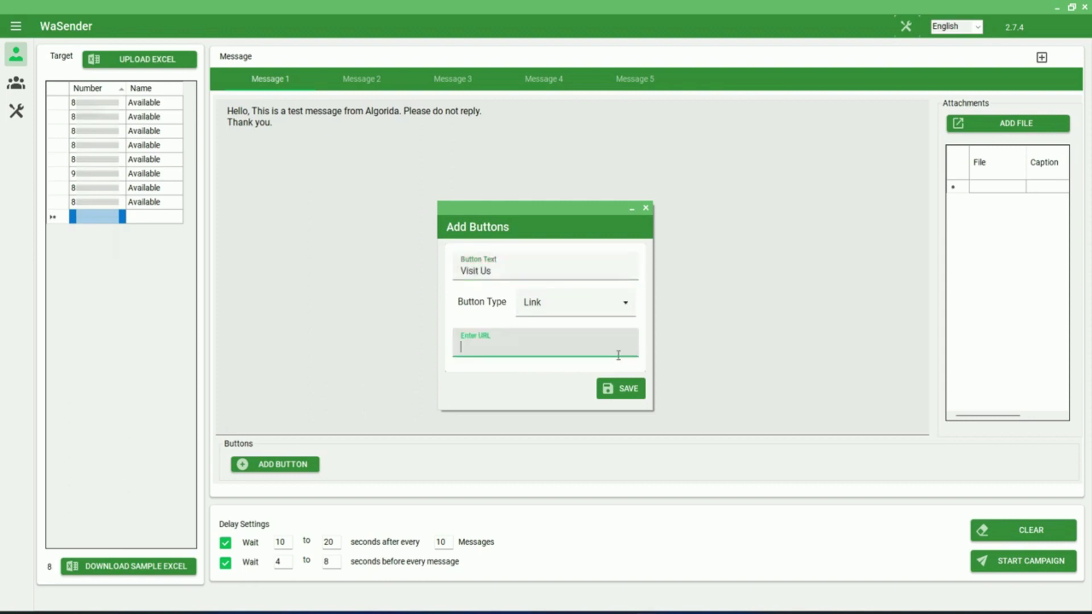
pyautogui.write('https://dreamers-doers.net')
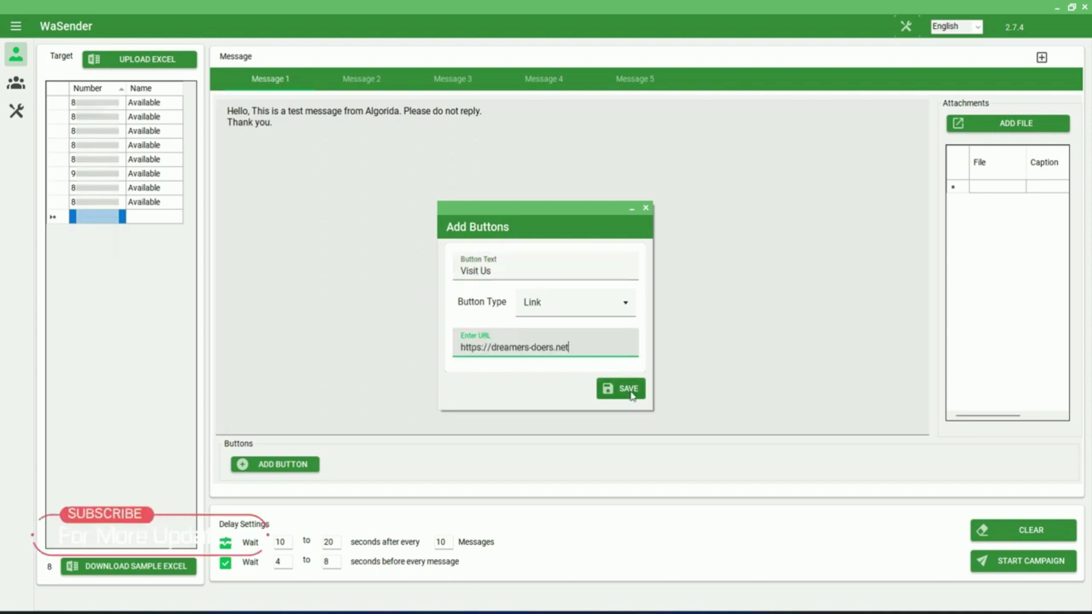
pyautogui.click(625, 391)
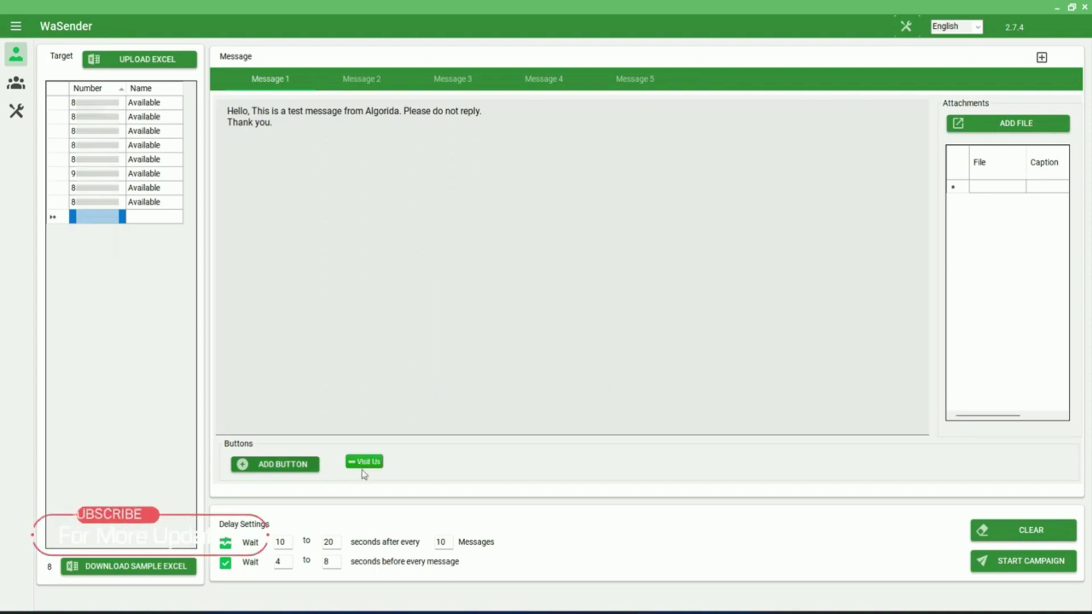
# Step: Add a Phone Number button labelled 'Call Us' that dials the business phone number
pyautogui.click(283, 464)
pyautogui.click(575, 302)
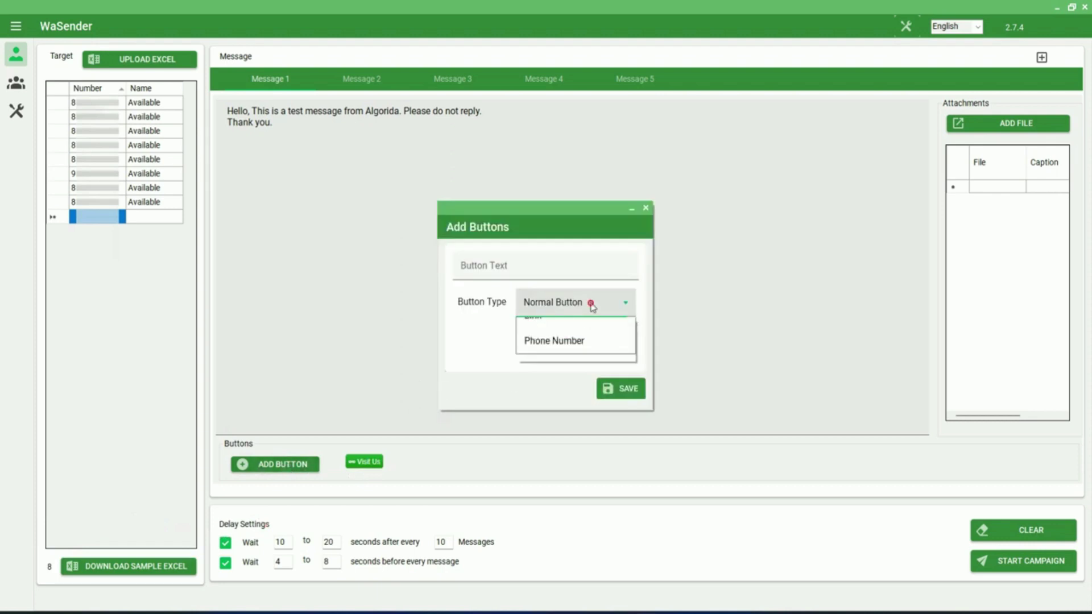
pyautogui.click(560, 340)
pyautogui.write('Call Us')
pyautogui.click(577, 332)
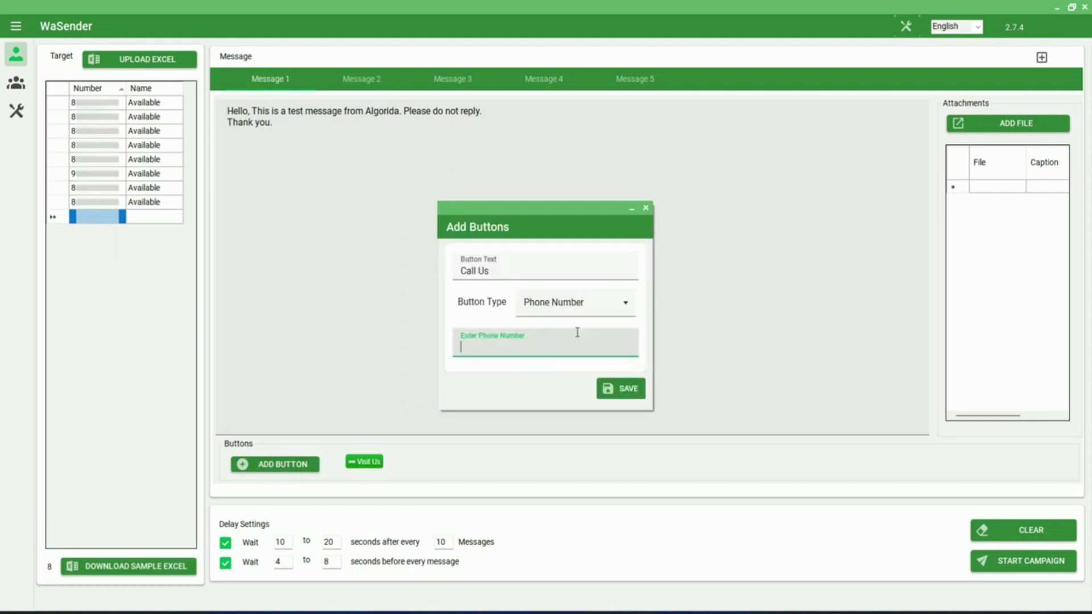
pyautogui.click(636, 390)
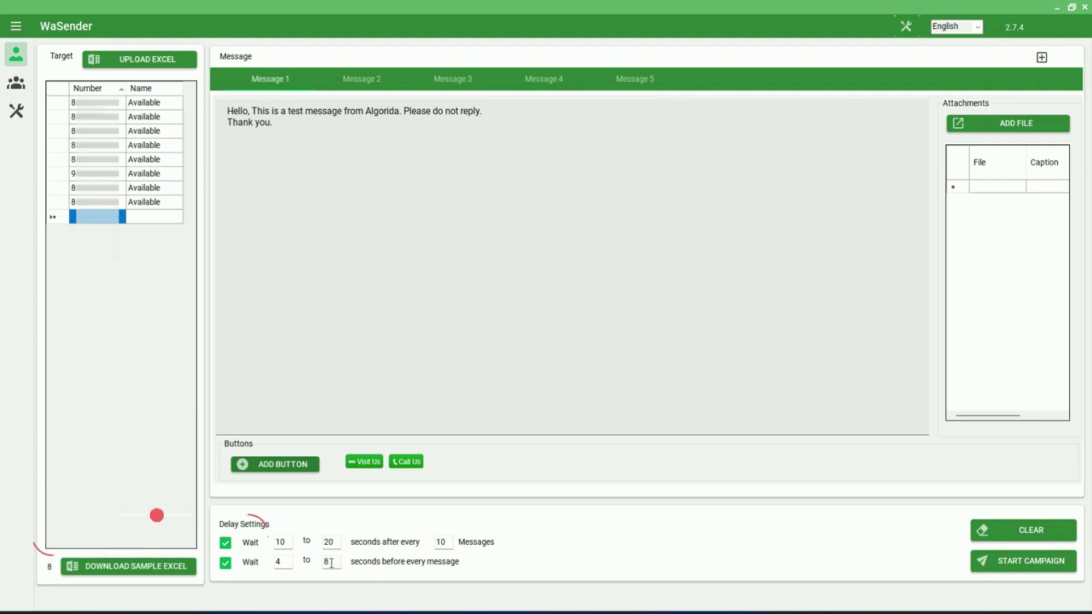
# Step: Set the per-message wait to 7–12 seconds and the per-10-message pause to 15–25 seconds
pyautogui.doubleClick(286, 562)
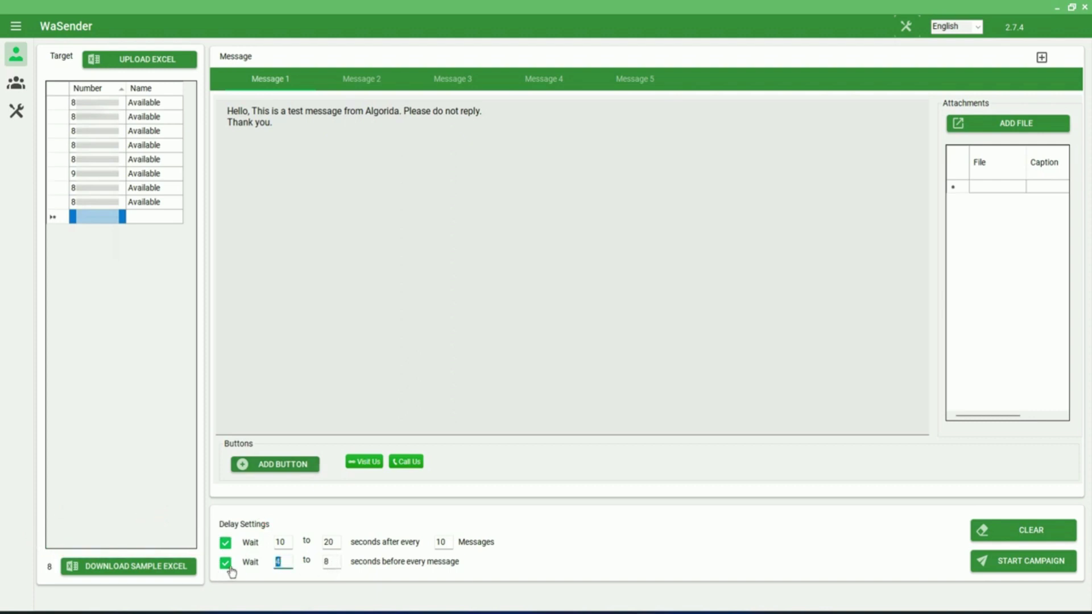
pyautogui.write('7')
pyautogui.doubleClick(331, 562)
pyautogui.write('12')
pyautogui.doubleClick(286, 543)
pyautogui.write('15')
pyautogui.press('Tab')
pyautogui.write('25')
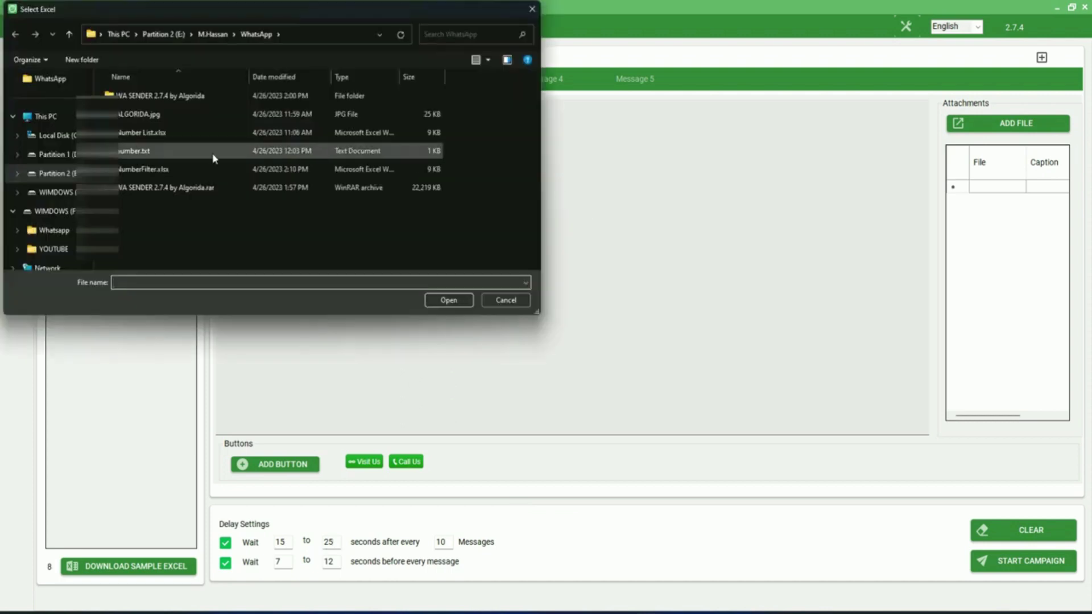
# Step: Attach ALGORIDA.jpg to the message and start a campaign named 'Test'
pyautogui.click(136, 114)
pyautogui.click(430, 305)
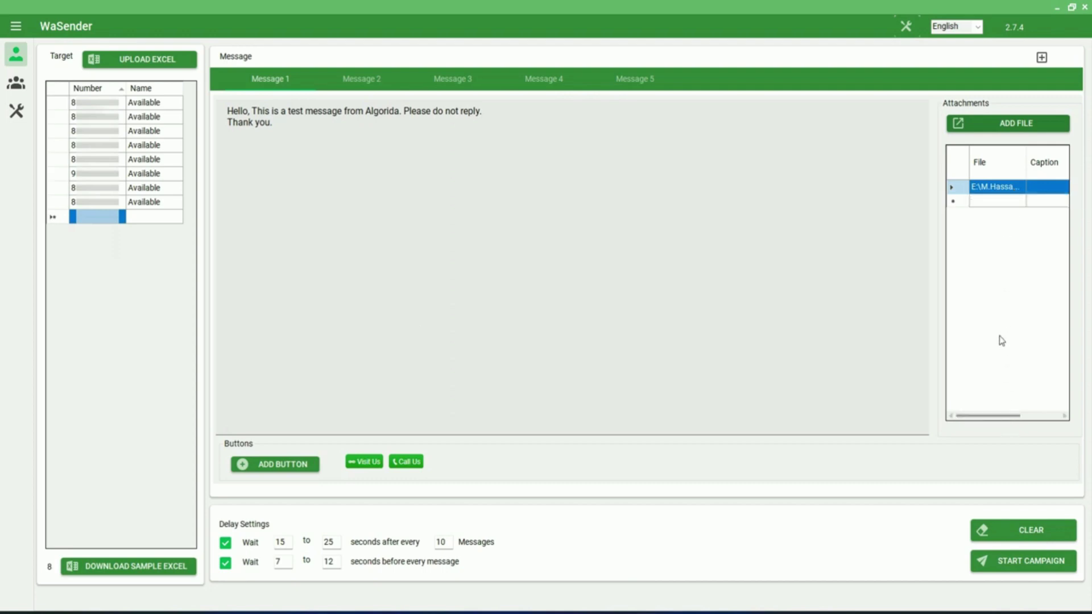
pyautogui.click(1018, 564)
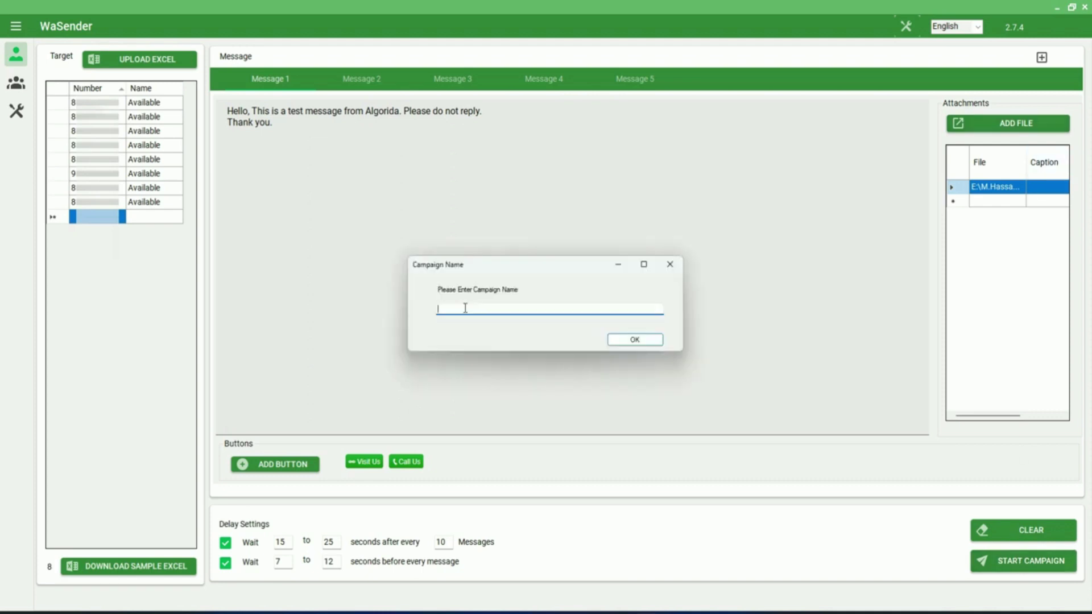
pyautogui.click(465, 308)
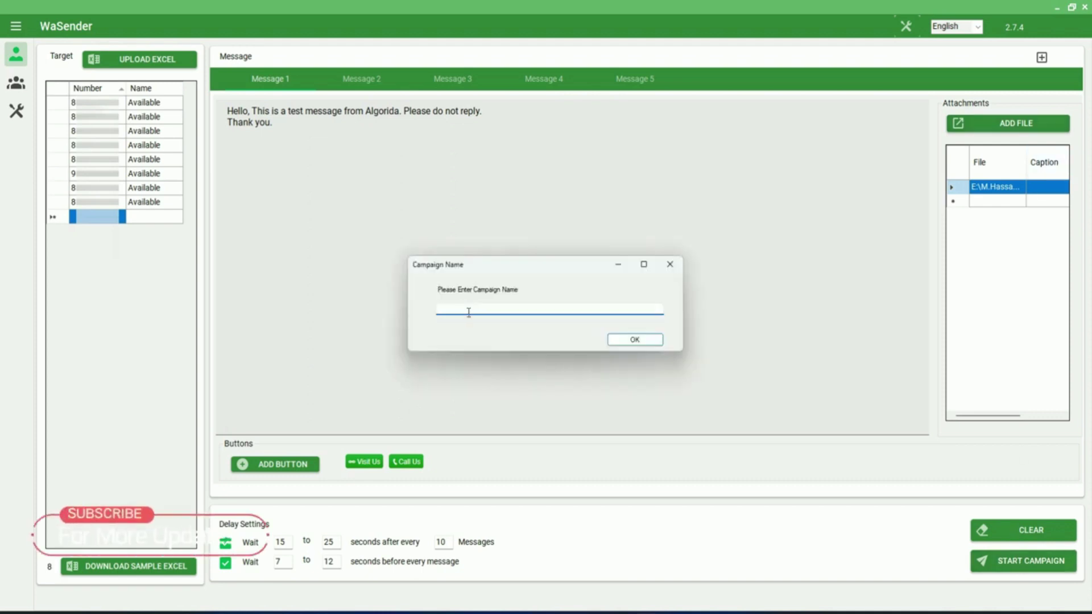
pyautogui.write('Test')
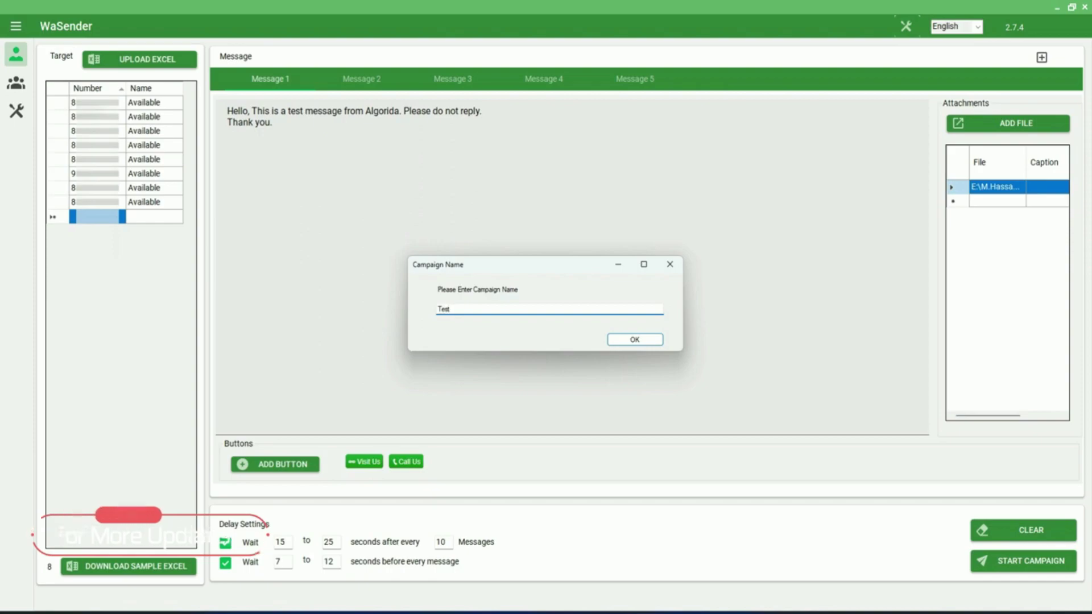
pyautogui.click(654, 340)
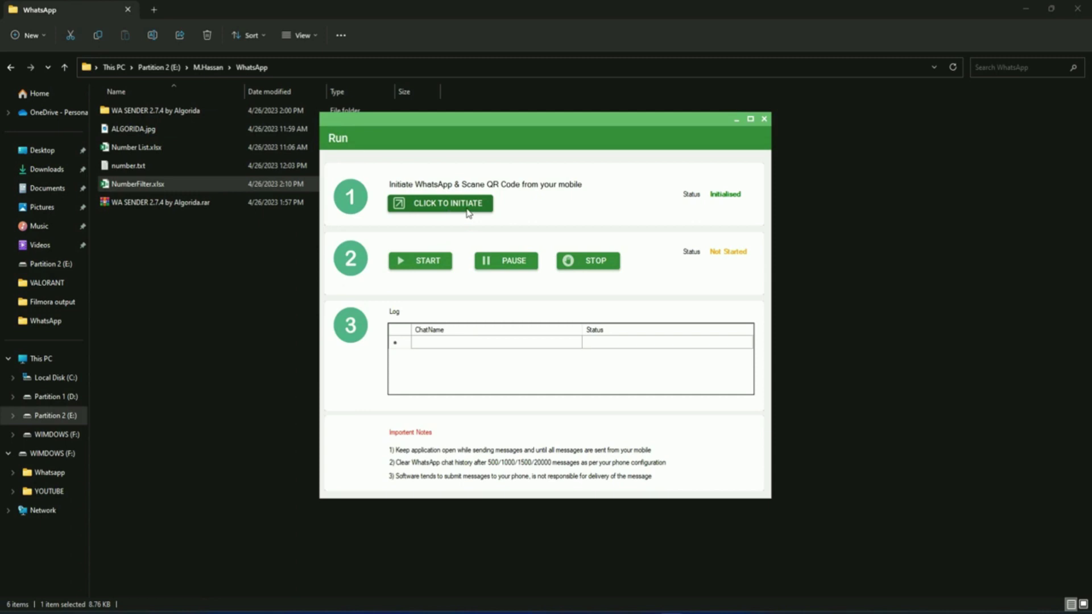
# Step: Run the Test campaign to all eight numbers and check delivery in WhatsApp Web
pyautogui.click(433, 266)
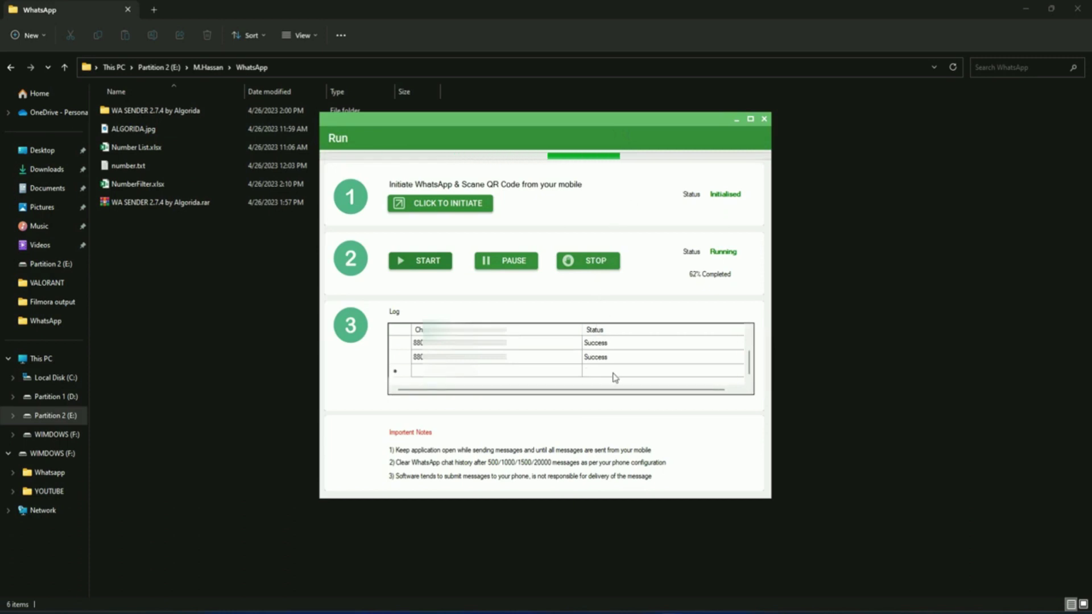
pyautogui.click(651, 607)
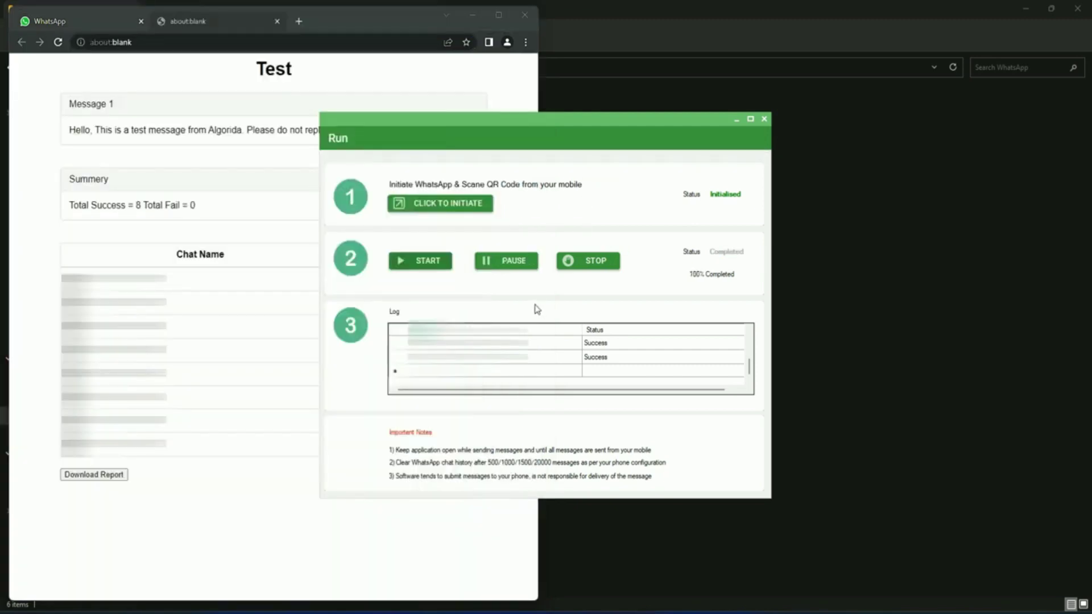
# Step: Review the Test campaign report in Chrome, then close it and the Run window
pyautogui.click(229, 35)
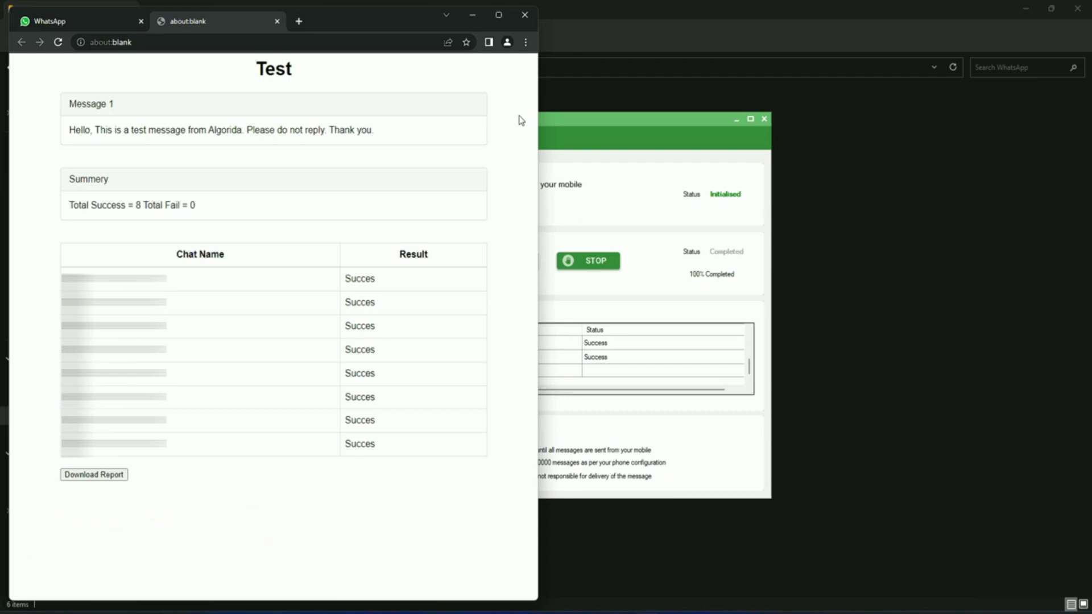
pyautogui.click(277, 21)
pyautogui.click(764, 120)
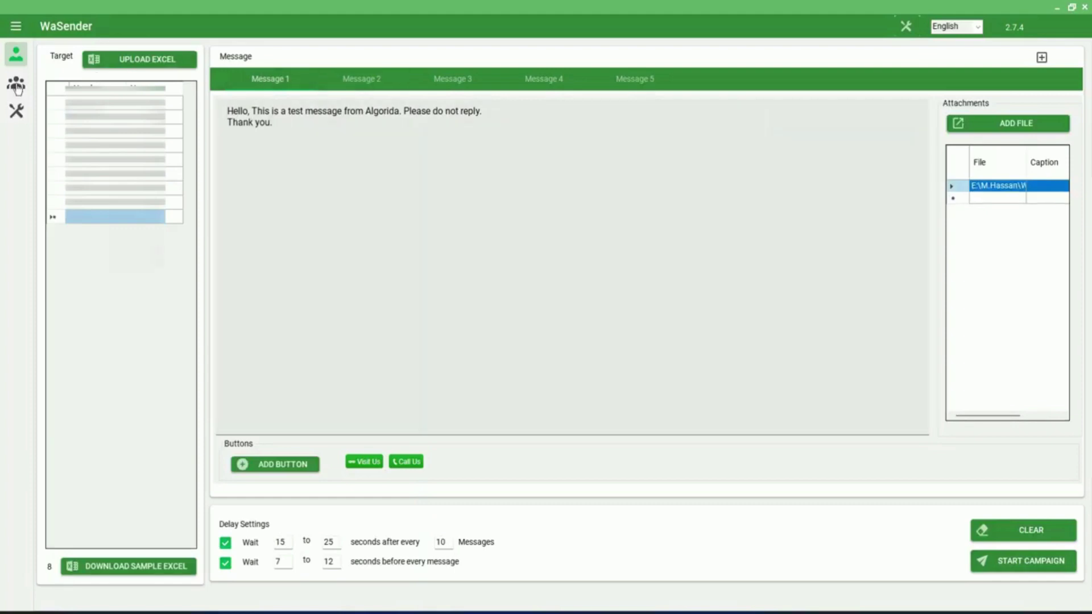
# Step: Switch to the group sender, then open the extra tools page from the sidebar
pyautogui.click(16, 83)
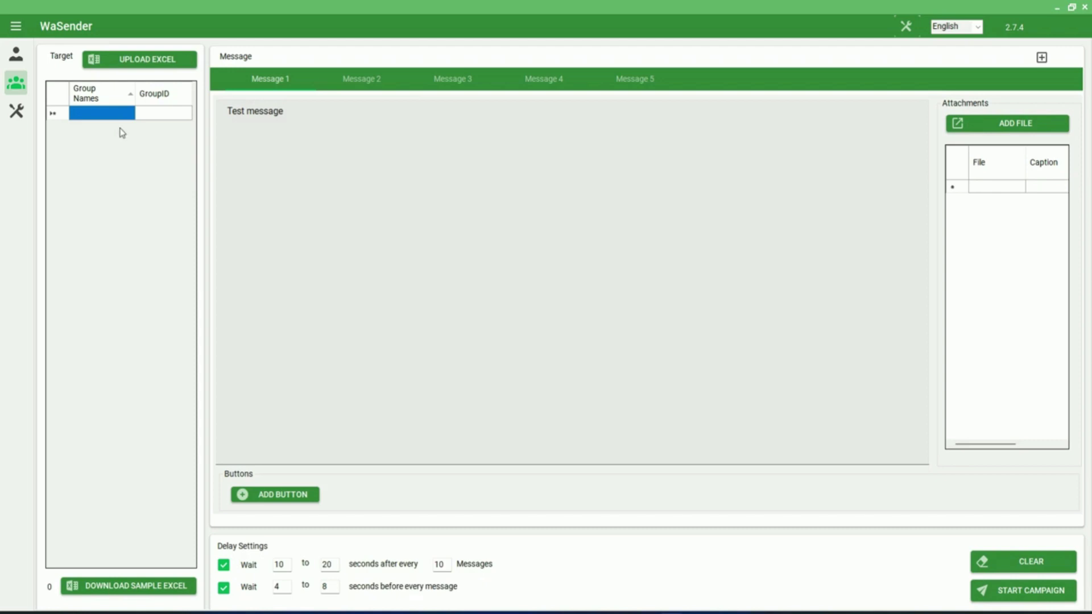
pyautogui.click(17, 112)
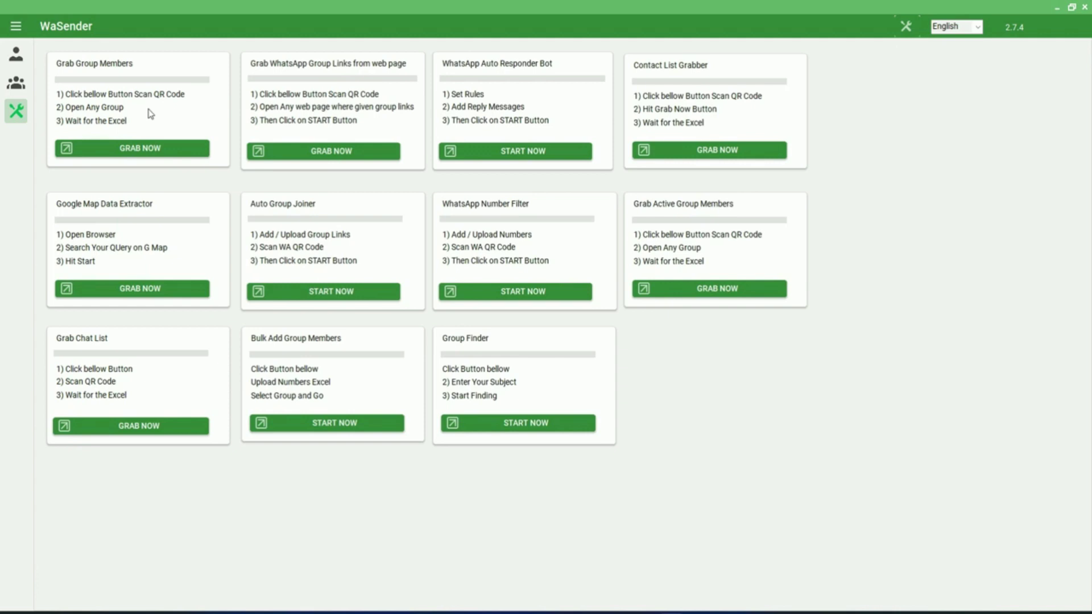
# Step: Grab the 'ecommerce analyst intern srilanka' group members and save them to the WhatsApp folder
pyautogui.click(143, 156)
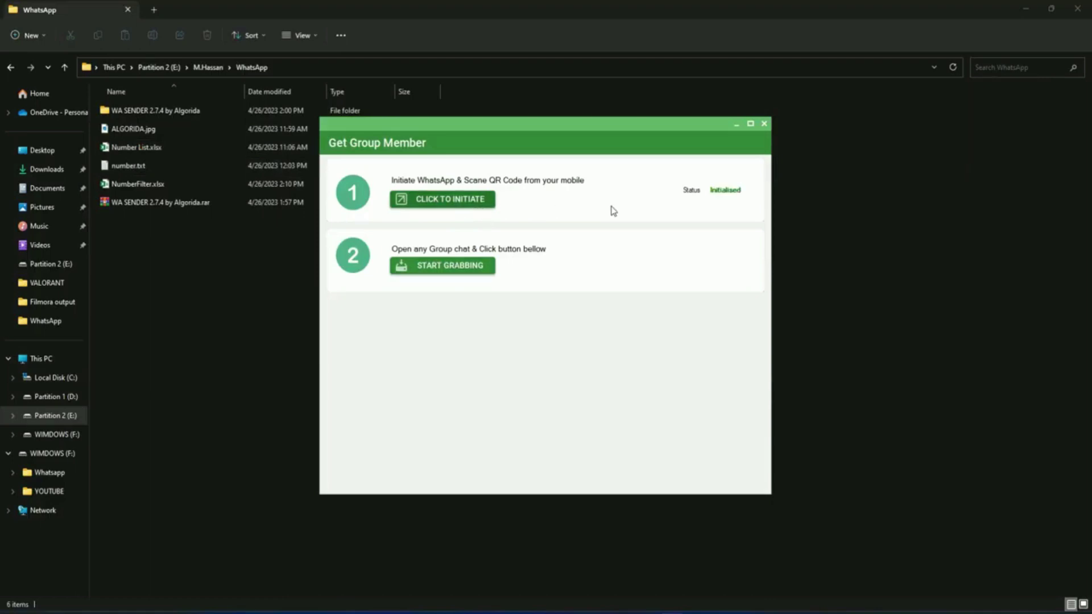
pyautogui.click(456, 274)
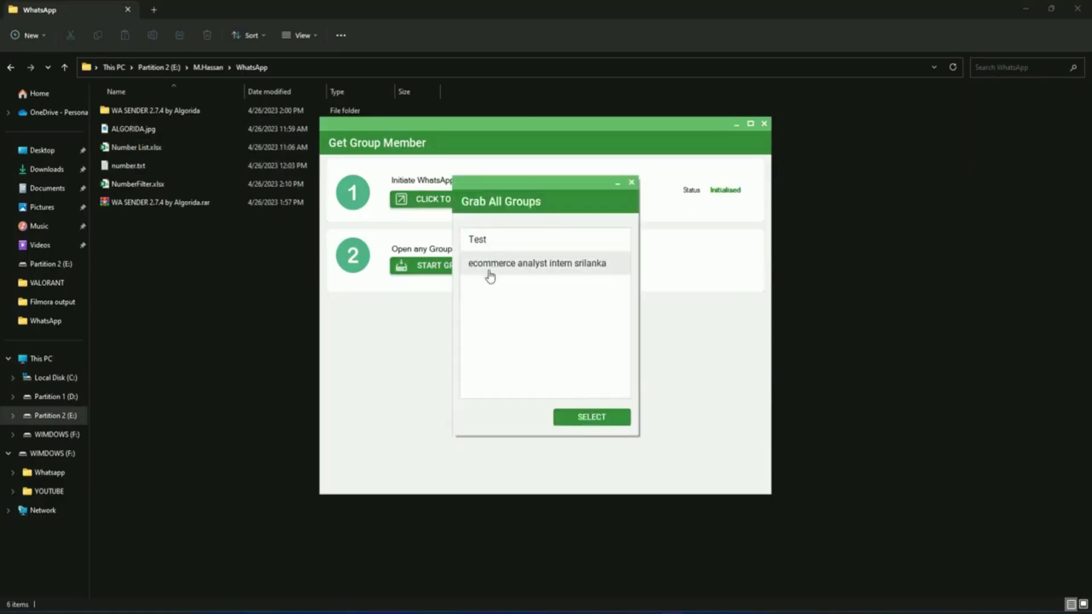
pyautogui.click(531, 271)
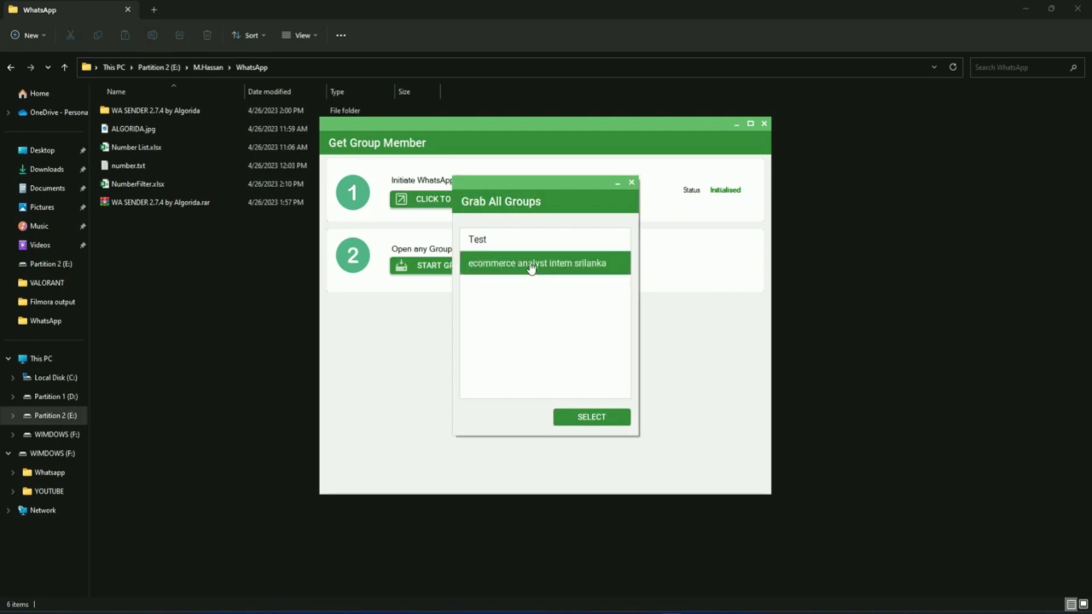
pyautogui.click(588, 417)
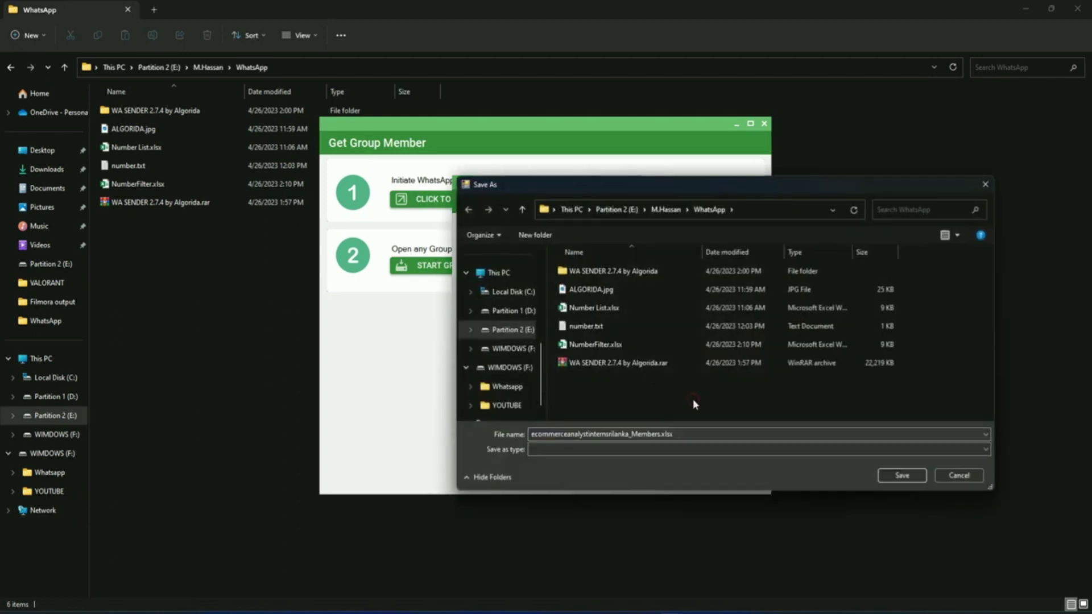
pyautogui.click(904, 480)
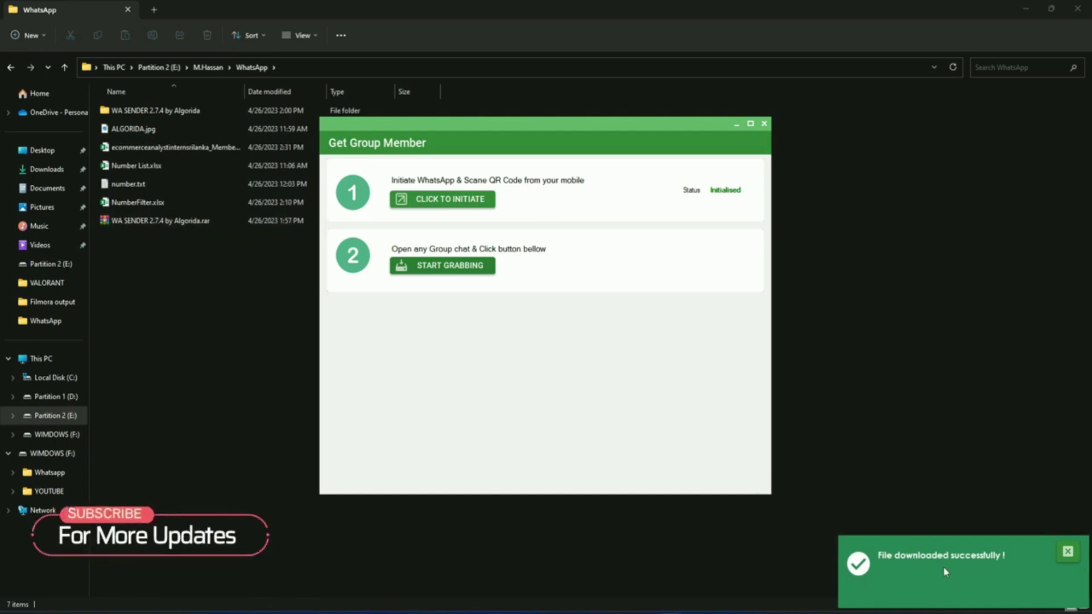
pyautogui.click(178, 249)
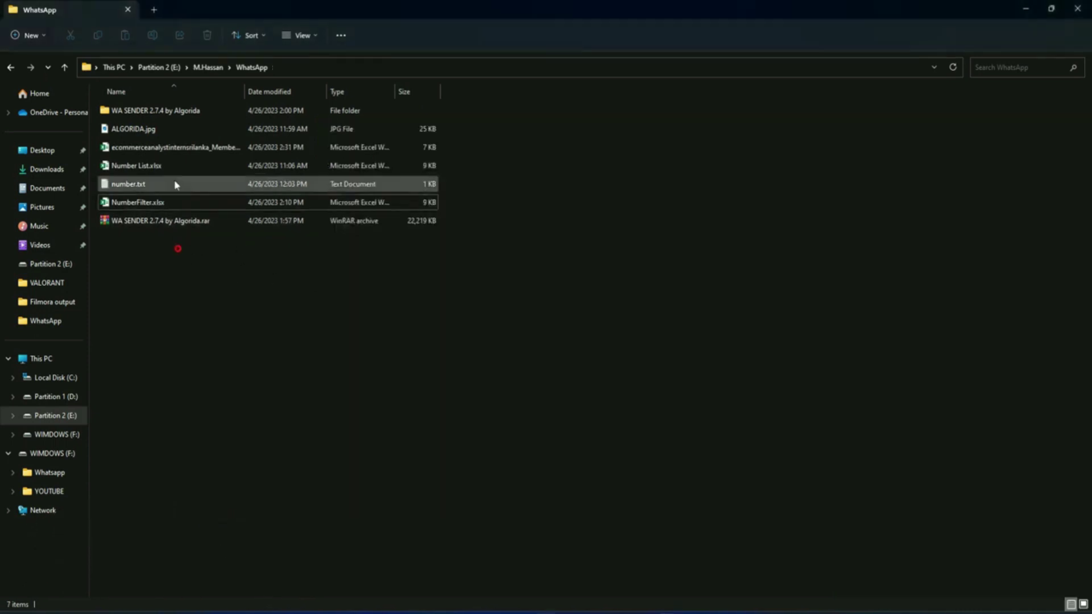
# Step: Open ecommerceanalystinternsrilanka_Members.xlsx in Excel to review the numbers, then close it
pyautogui.doubleClick(193, 148)
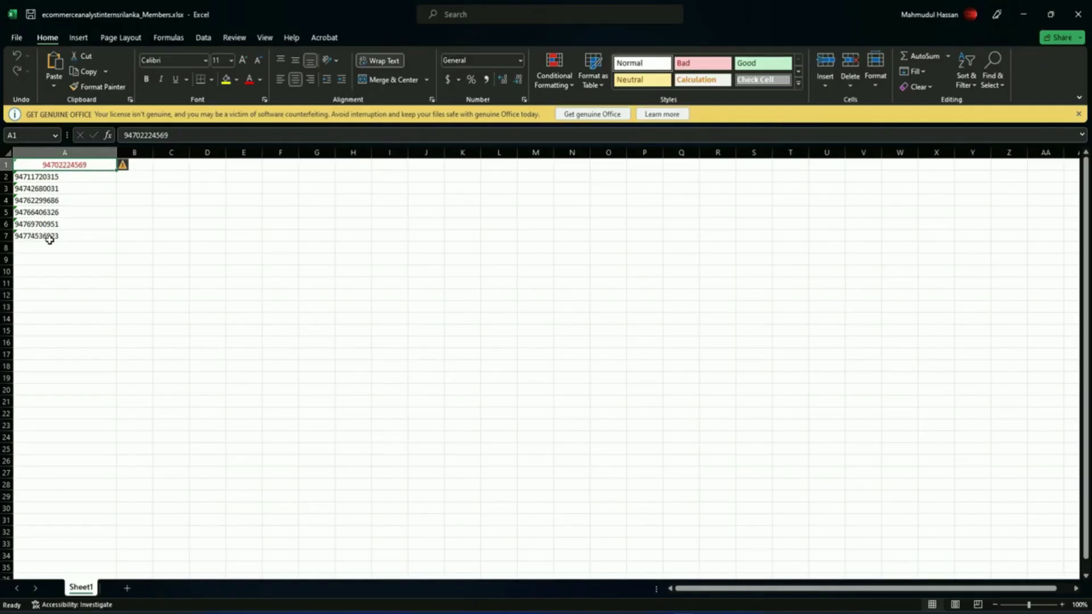
pyautogui.click(1079, 17)
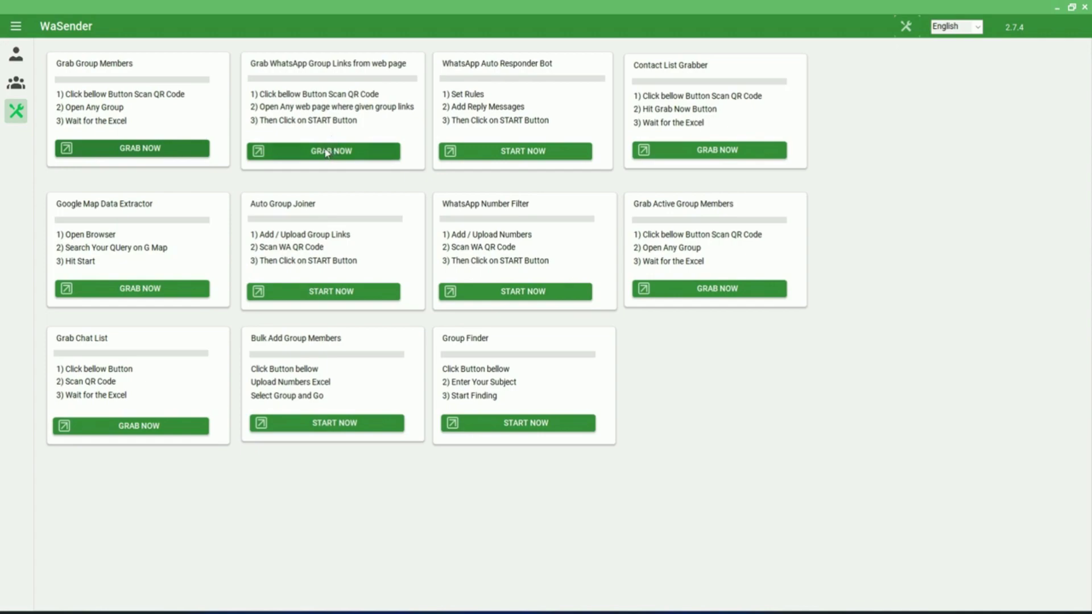
# Step: Open the Grab Group Links tool and launch its browser window
pyautogui.click(325, 151)
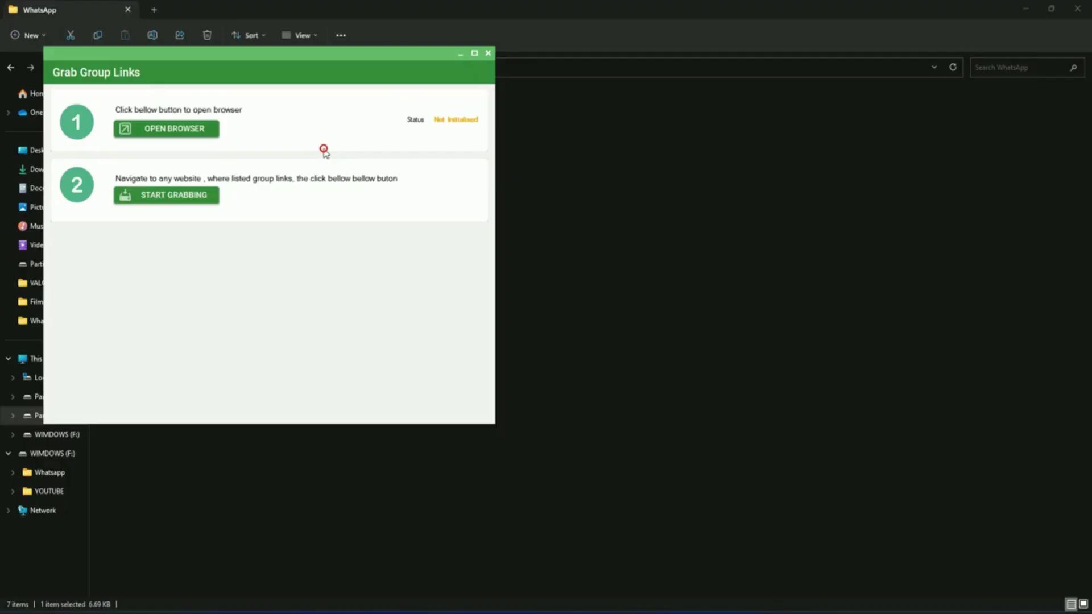
pyautogui.click(222, 165)
pyautogui.moveTo(847, 35); pyautogui.dragTo(803, 30)
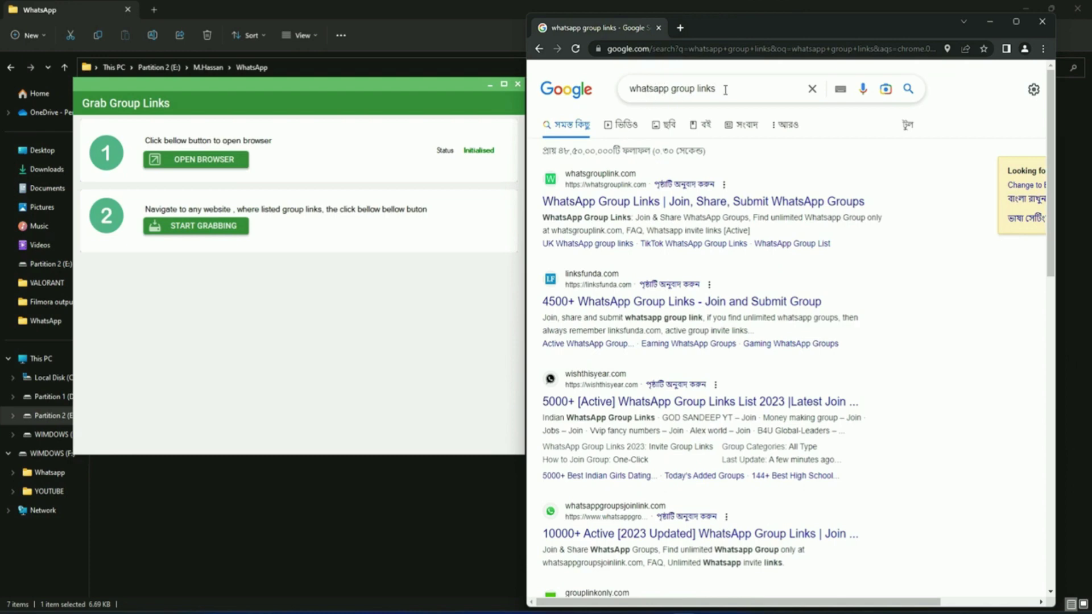
pyautogui.scroll(-13, 675, 253)
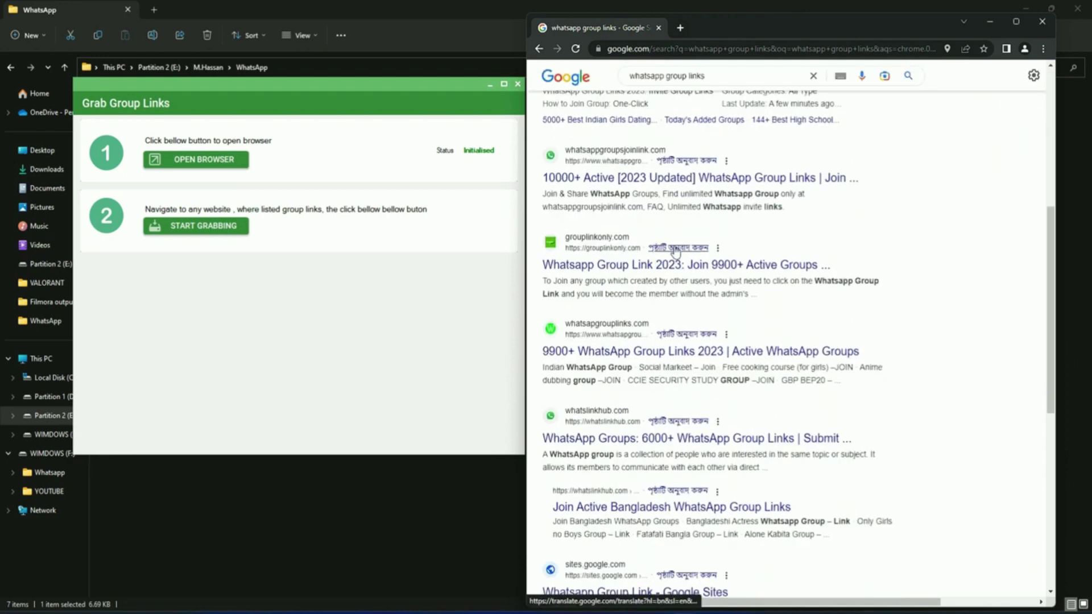
pyautogui.scroll(13, 676, 239)
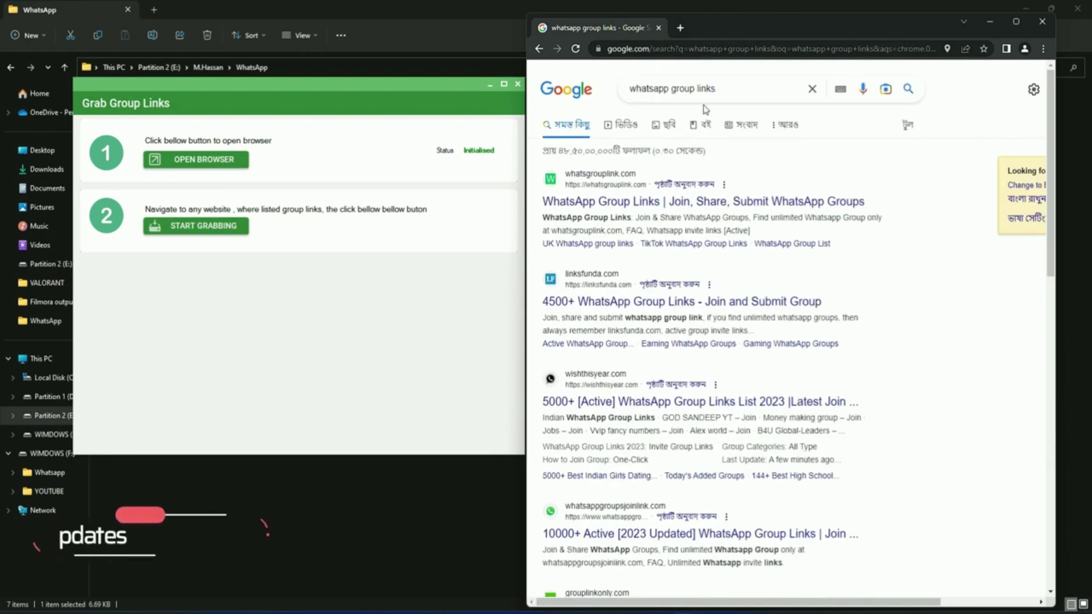
pyautogui.scroll(-6, 705, 114)
pyautogui.scroll(-7, 708, 203)
# Step: Open a findgrouplinks.com page of private WhatsApp group links and start grabbing its links
pyautogui.click(845, 458)
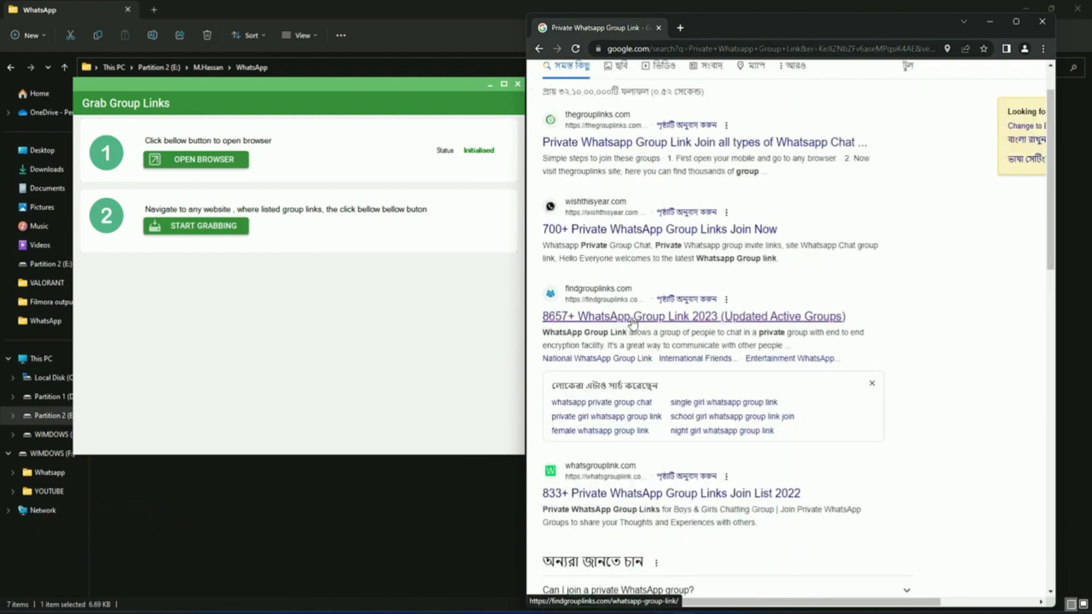
pyautogui.click(634, 318)
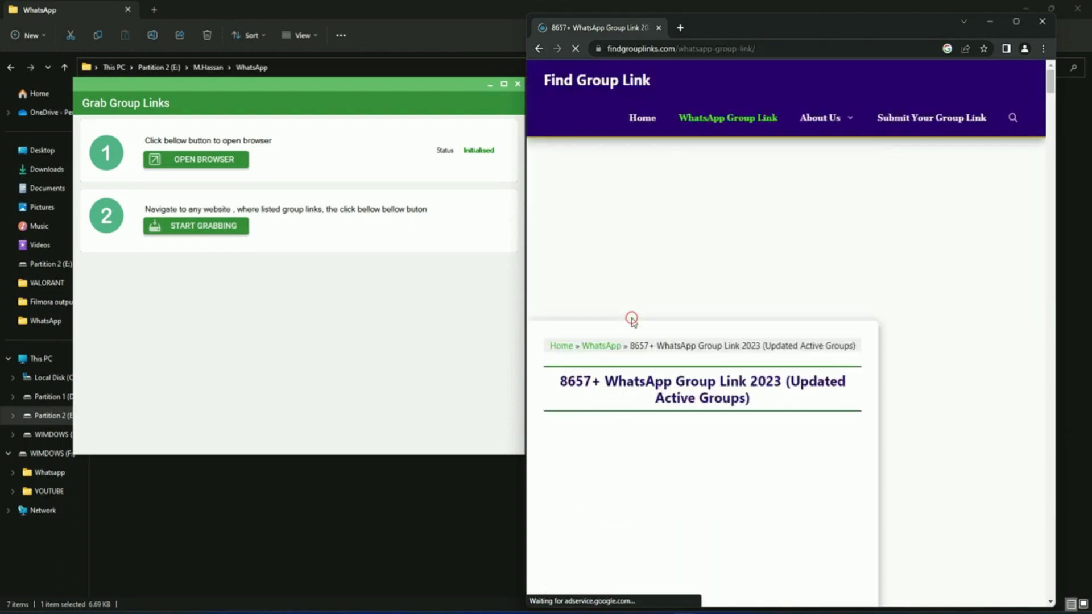
pyautogui.scroll(-5, 671, 401)
pyautogui.scroll(-15, 671, 400)
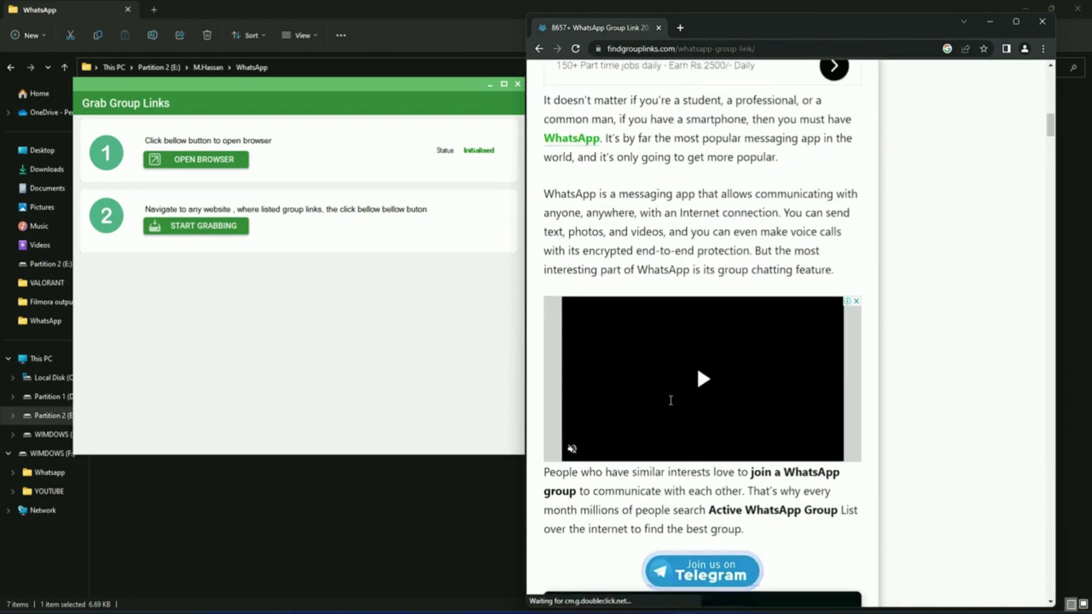
pyautogui.scroll(-10, 671, 401)
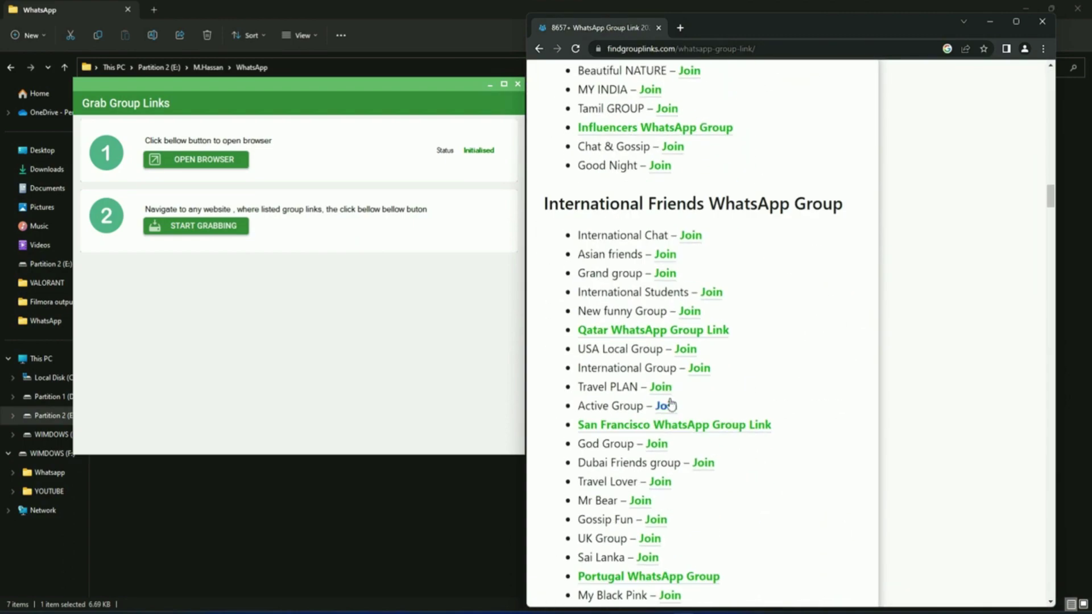
pyautogui.scroll(-15, 661, 343)
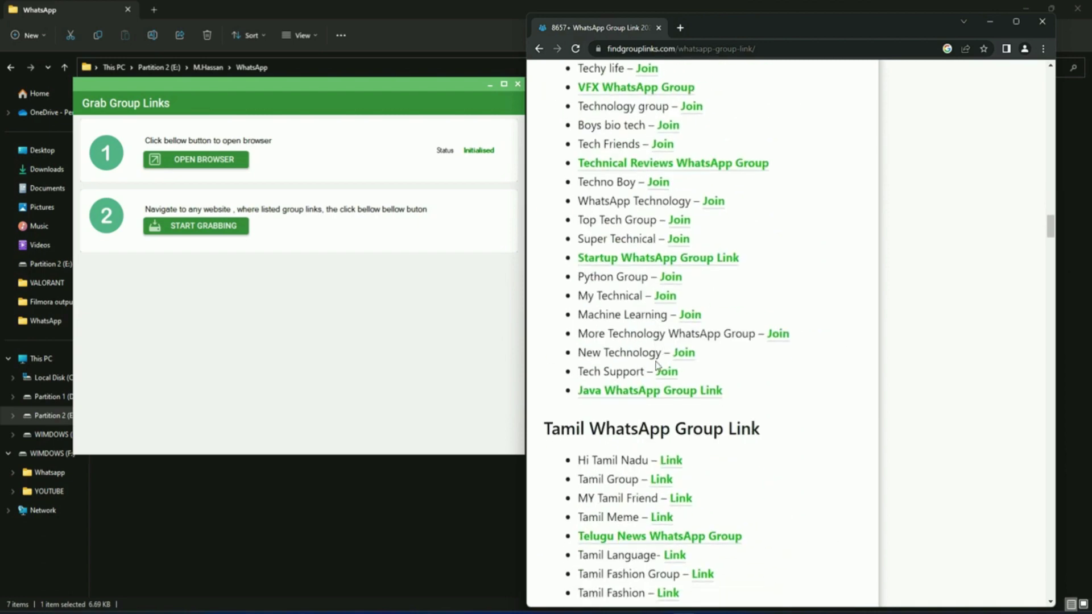
pyautogui.click(209, 231)
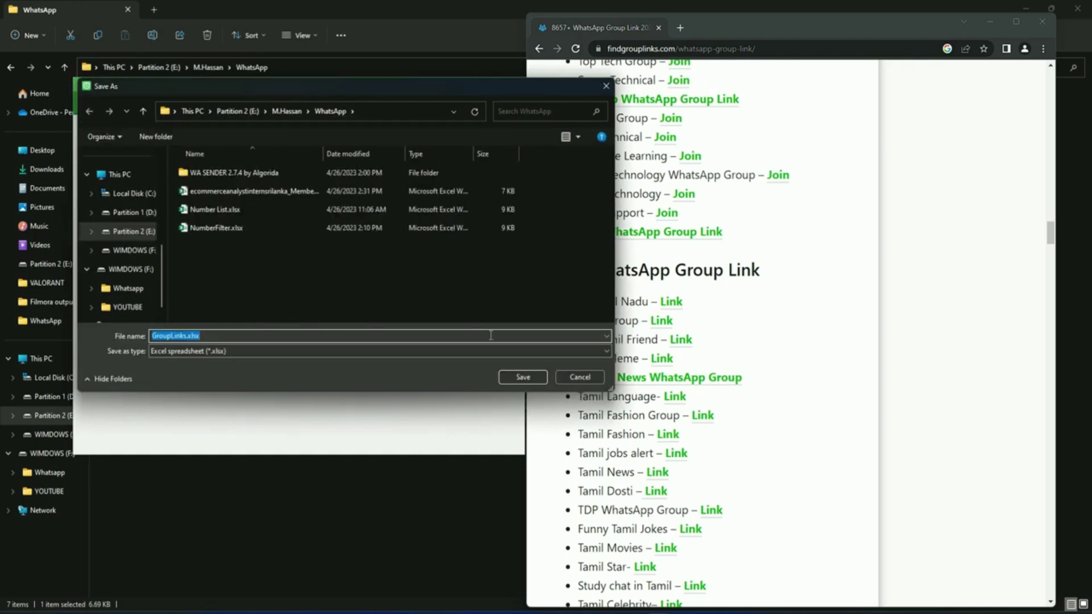
# Step: Confirm saving the grabbed links as GroupLinks.xlsx in the WhatsApp folder
pyautogui.click(523, 378)
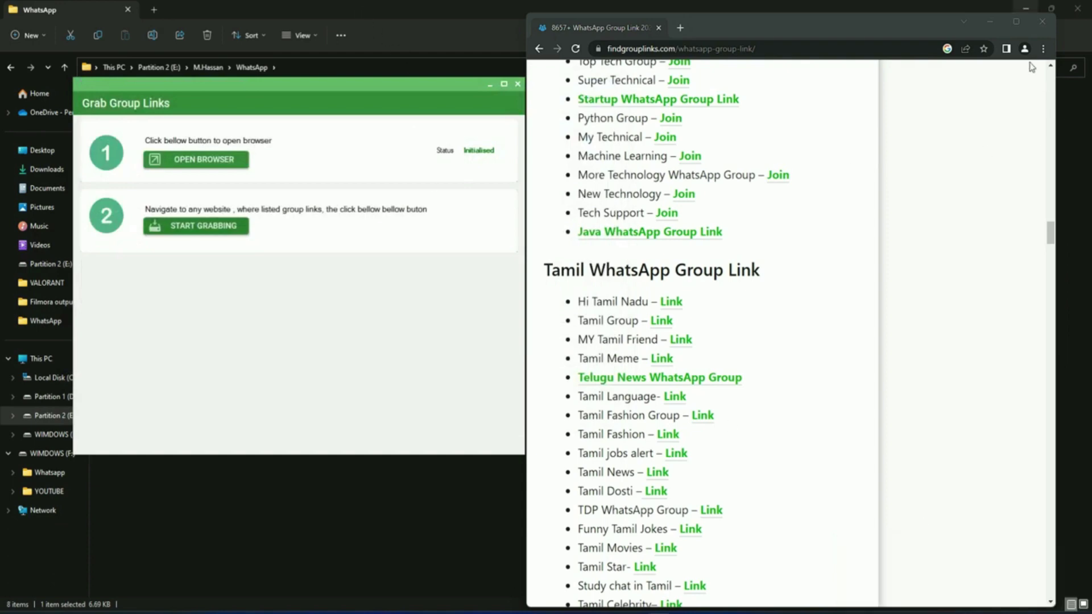
# Step: Close Chrome, open GroupLinks.xlsx, auto-fit column A and jump to the last chat.whatsapp.com link
pyautogui.click(1043, 23)
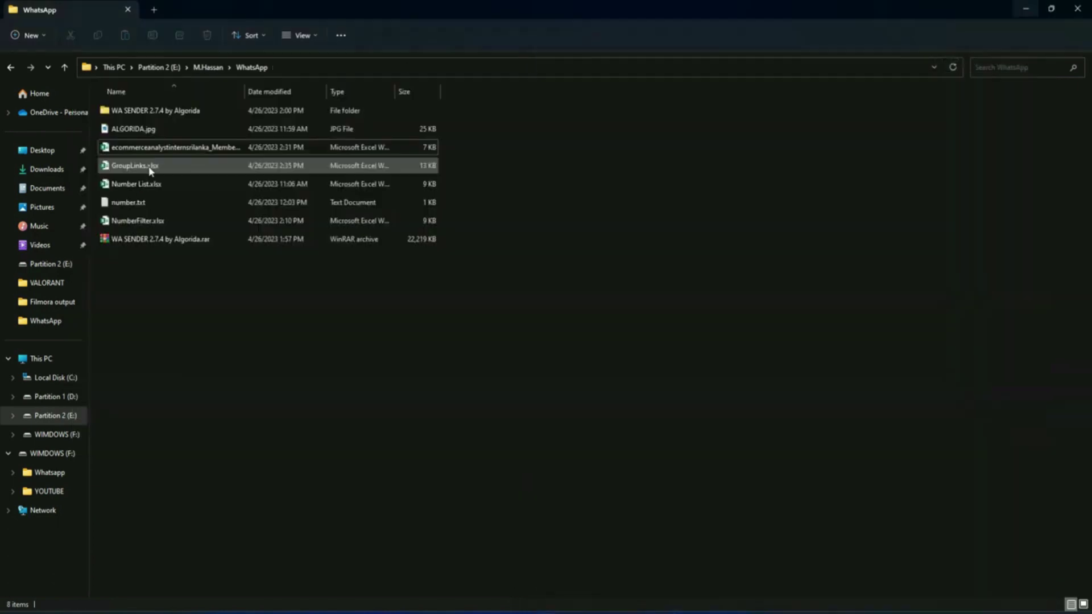
pyautogui.doubleClick(151, 167)
pyautogui.doubleClick(112, 132)
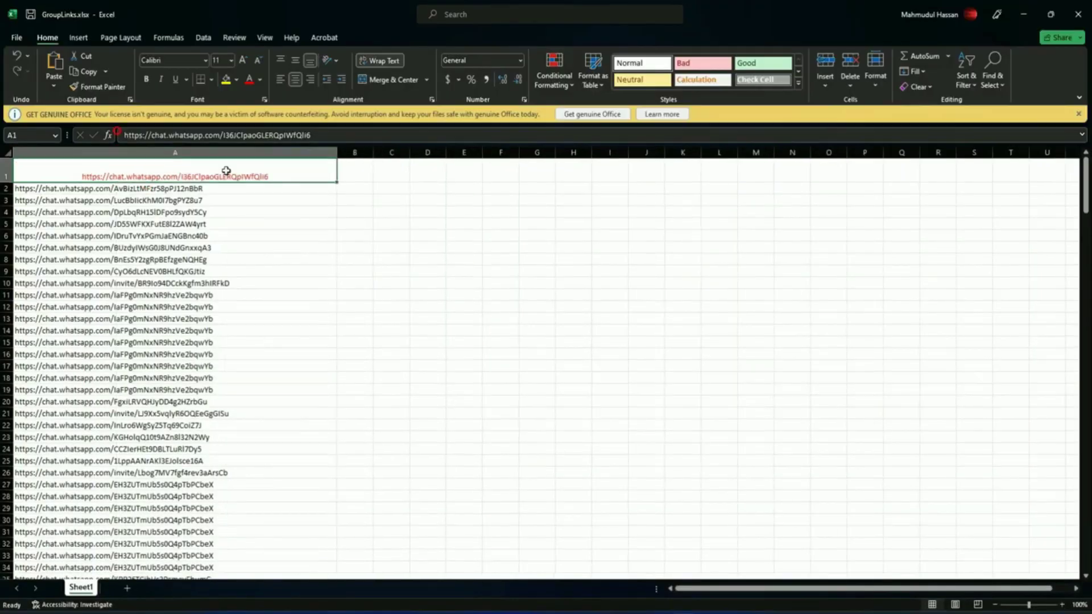
pyautogui.click(153, 226)
pyautogui.hotkey('ctrl', 'Down')
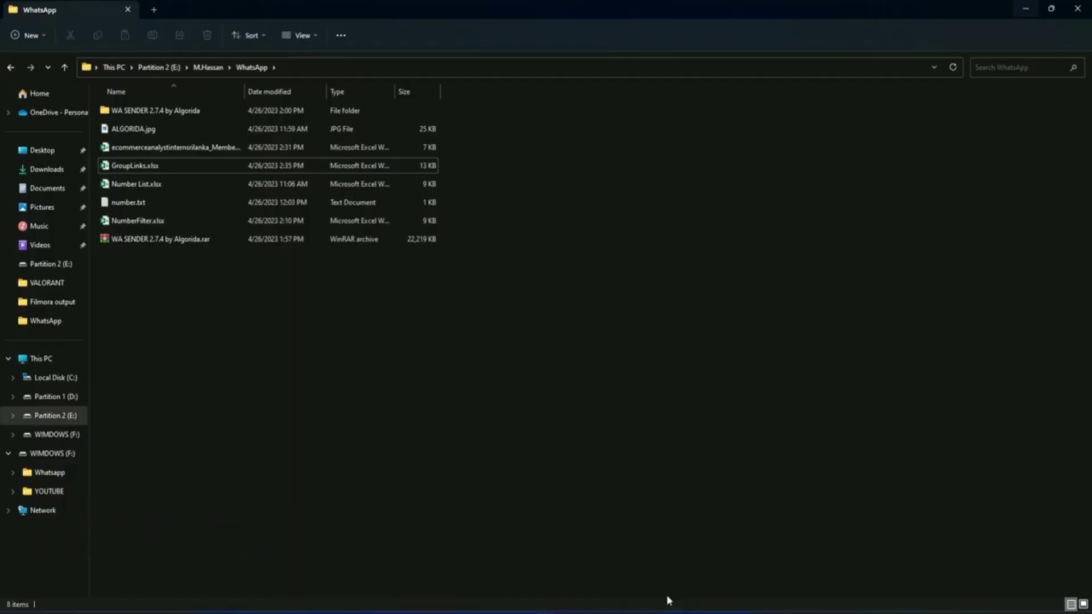
pyautogui.click(666, 603)
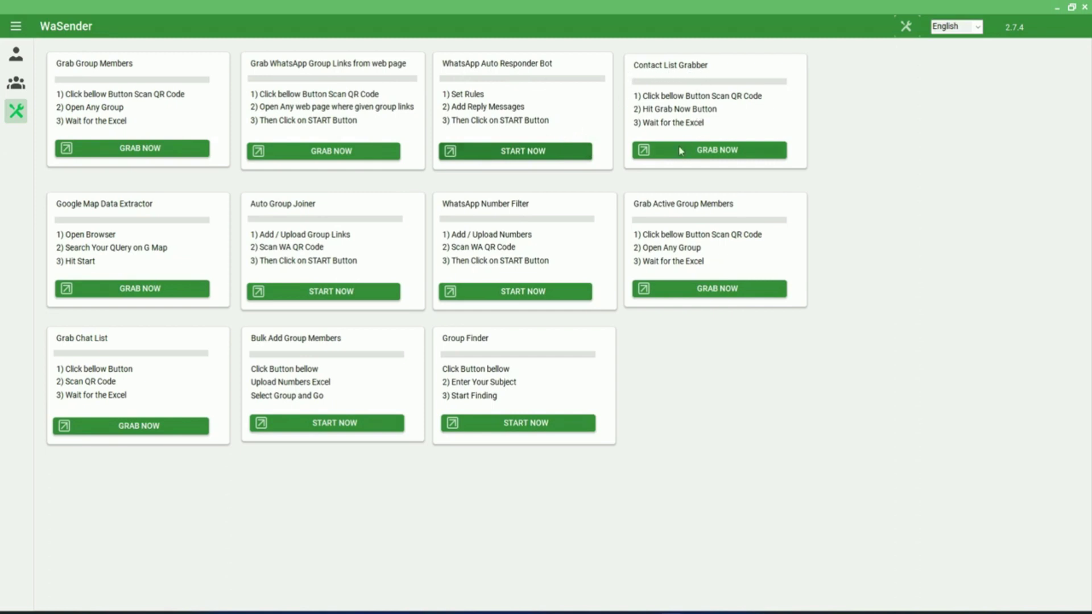
# Step: In Contact List Grabber, grab all saved contacts and save them as ContactListList.xlsx
pyautogui.click(715, 150)
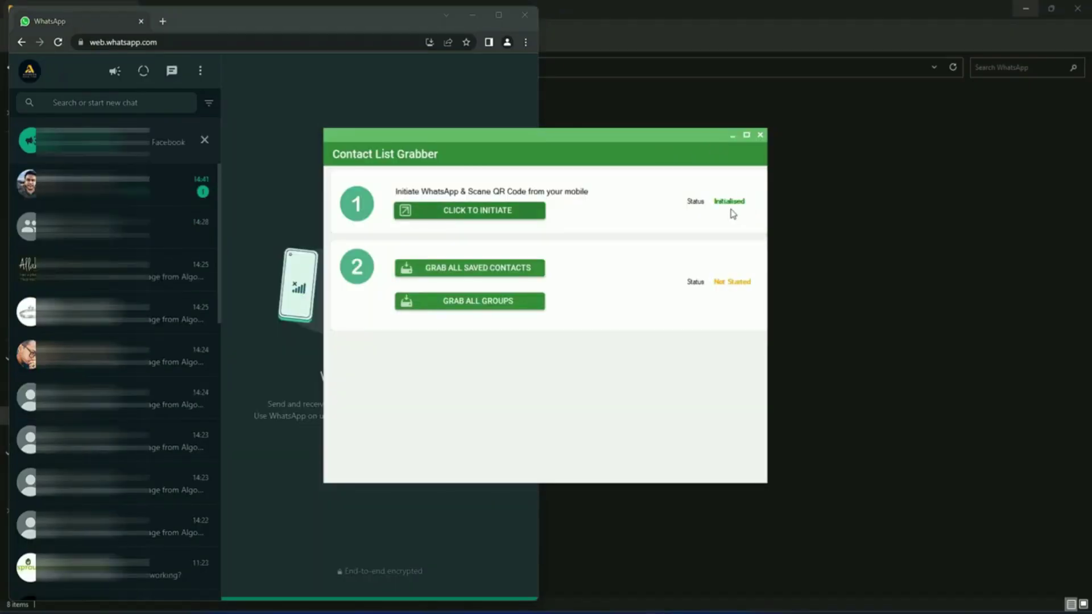
pyautogui.click(505, 275)
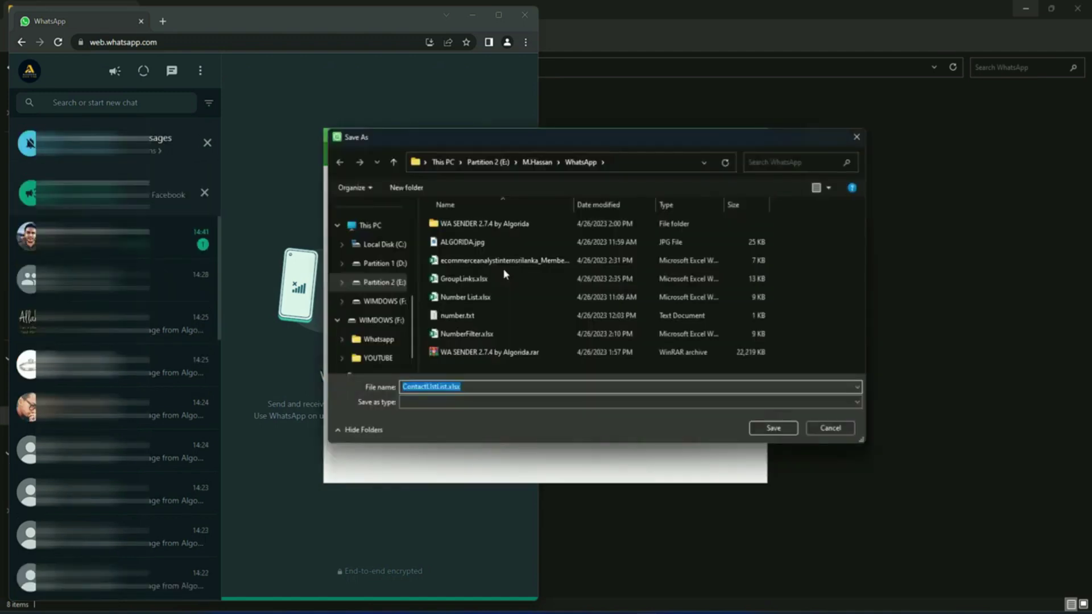
pyautogui.click(774, 428)
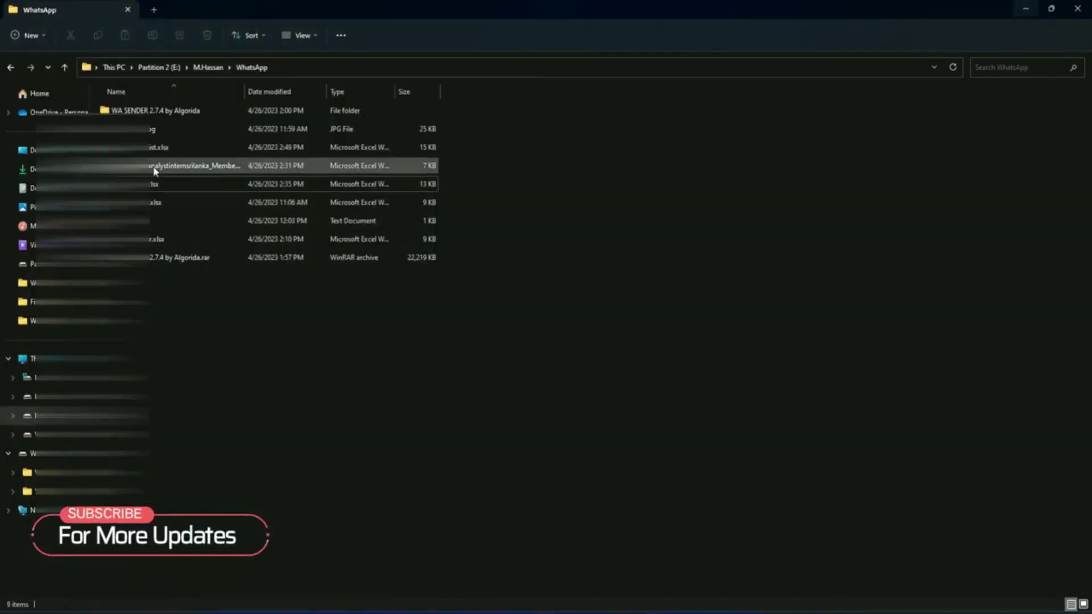
# Step: Open ContactListList.xlsx to scan the numbers, then close Excel and the Contact List Grabber
pyautogui.doubleClick(154, 147)
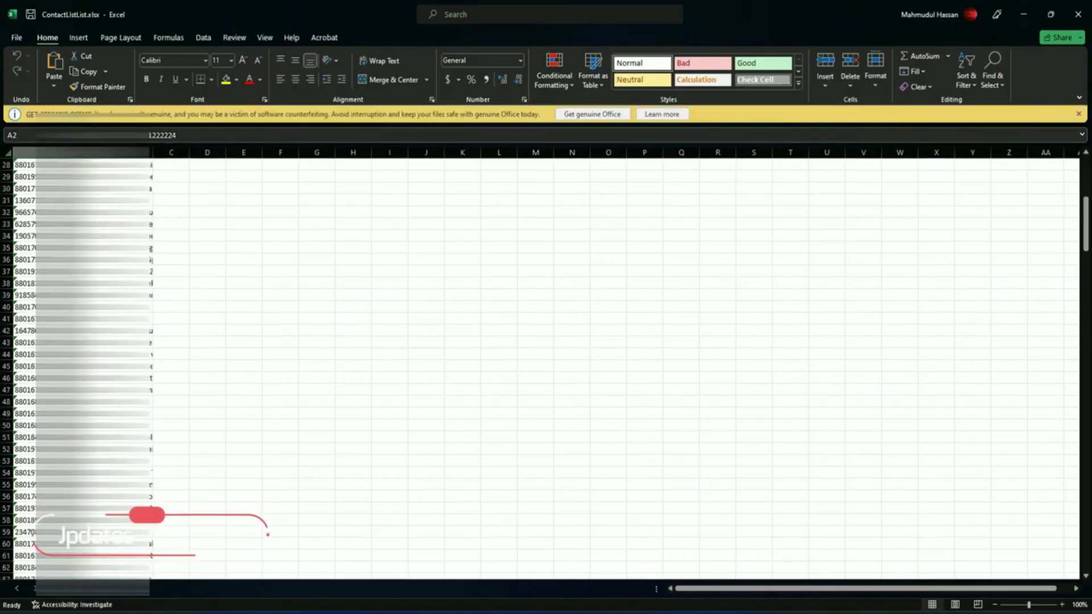
pyautogui.scroll(-19, 546, 341)
pyautogui.scroll(19, 205, 170)
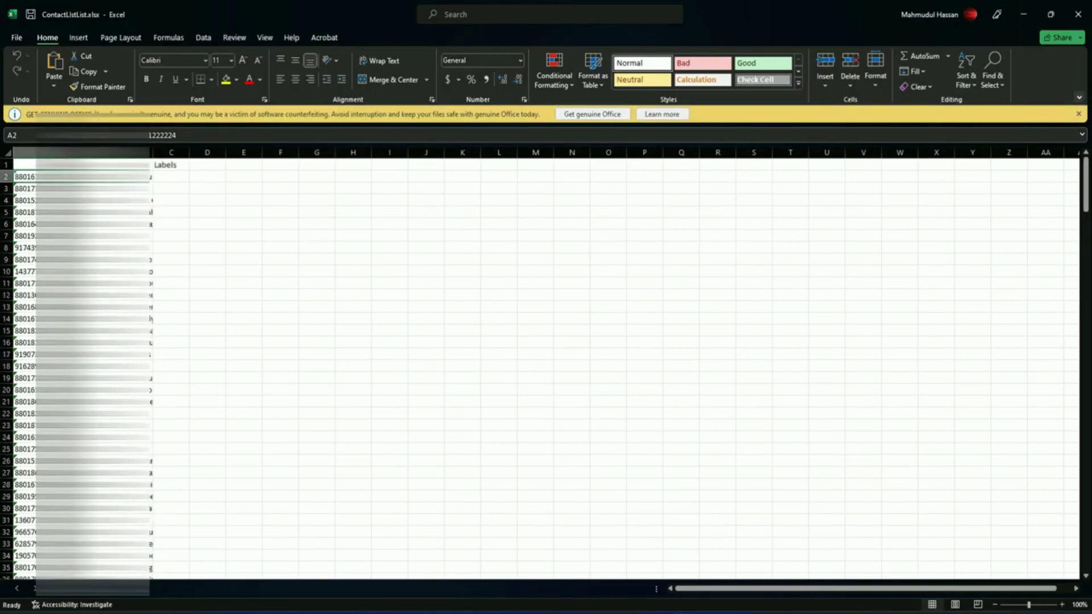
pyautogui.click(1078, 14)
pyautogui.click(758, 135)
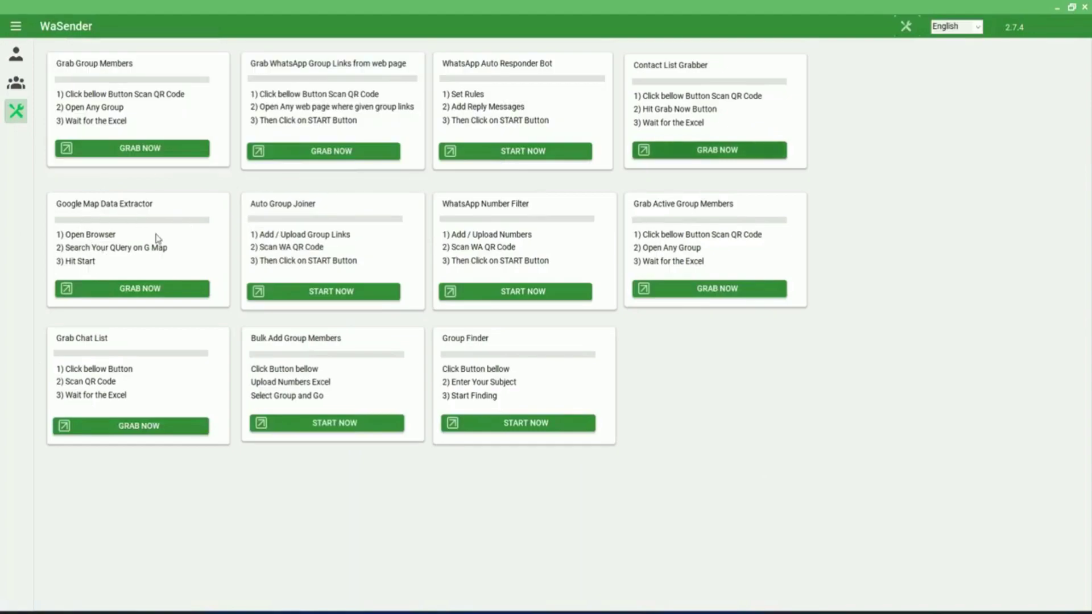
# Step: In Google Map Data Extractor, replace the search term with 'Medicine Shop in New York' and add it
pyautogui.click(151, 291)
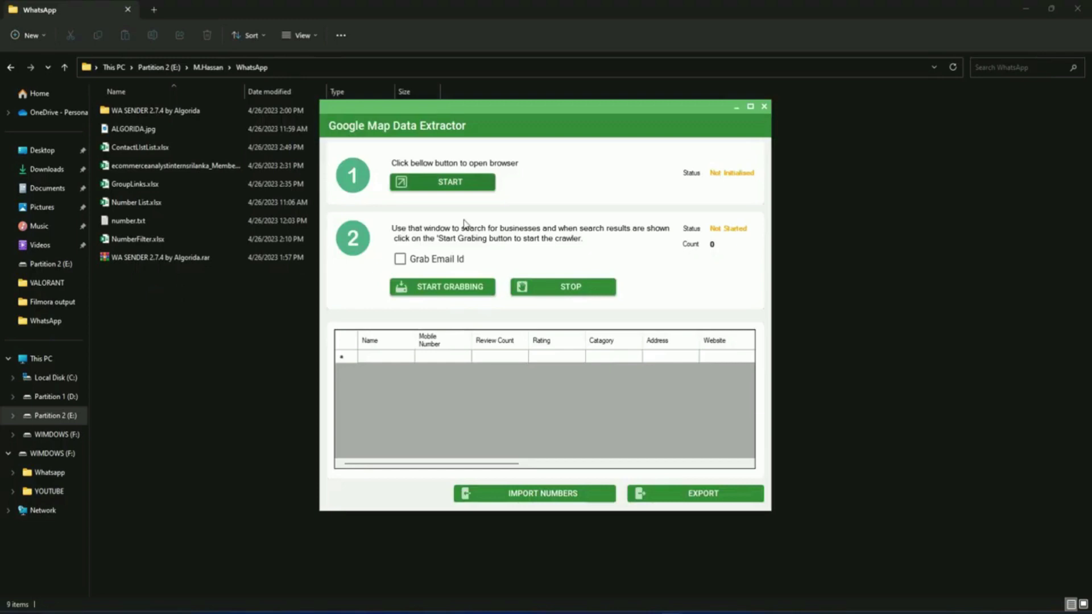
pyautogui.click(446, 182)
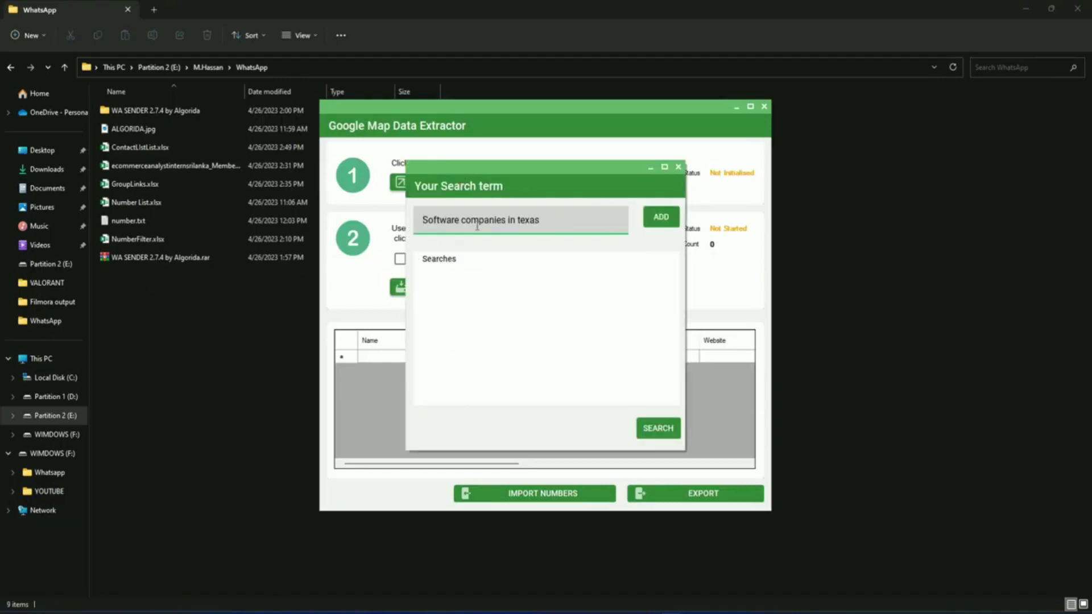
pyautogui.click(481, 223)
pyautogui.hotkey('ctrl', 'a')
pyautogui.press('BackSpace')
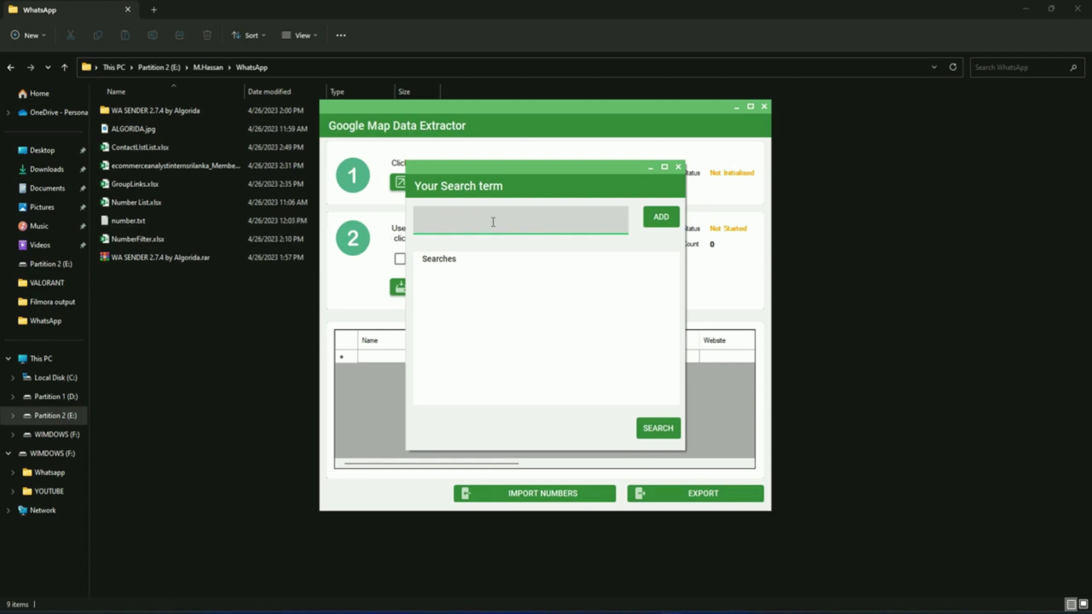
pyautogui.write('Medicine Shop in New York')
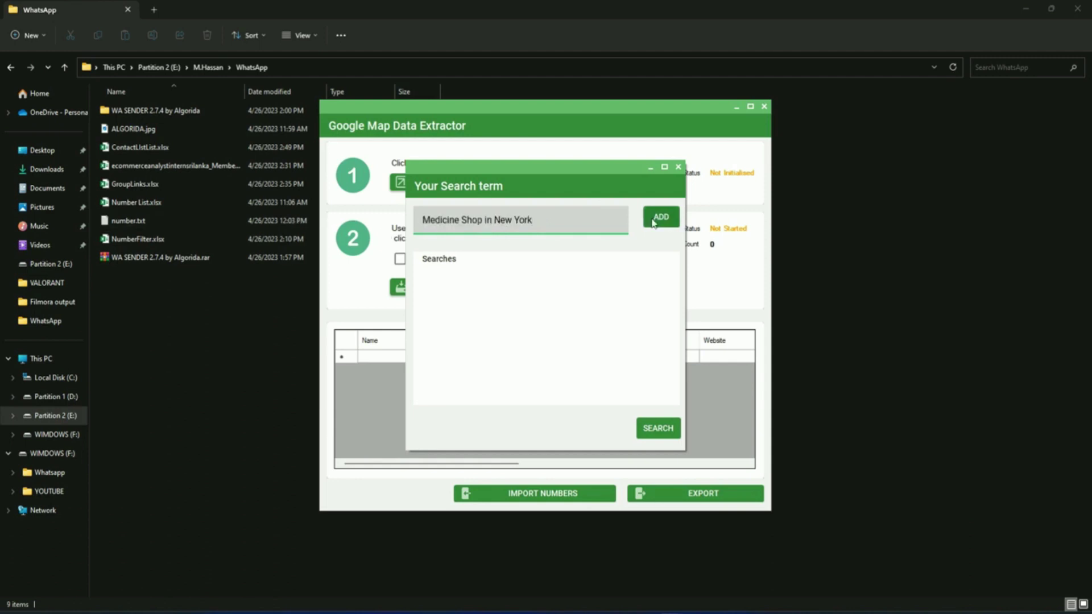
pyautogui.click(658, 220)
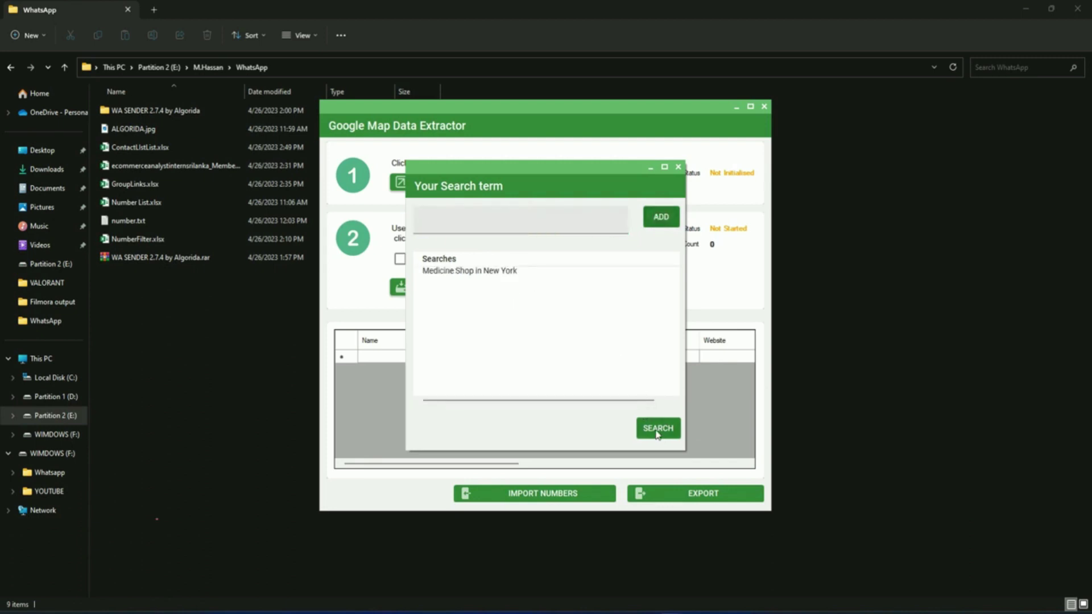
# Step: Run the Google Maps search, grab the pharmacy listings and export them to GMapData.xlsx
pyautogui.click(657, 434)
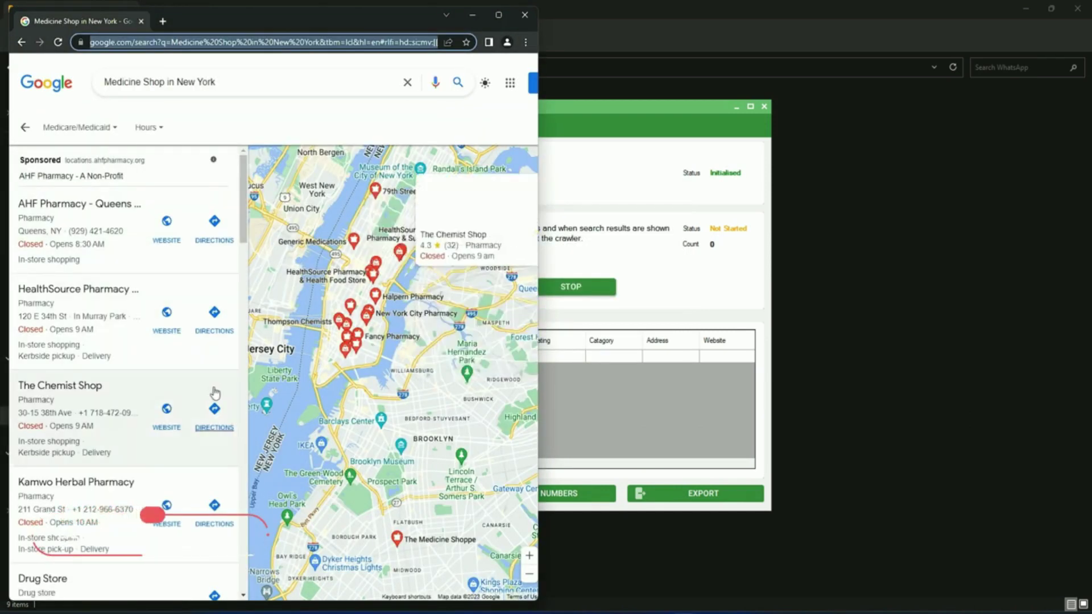
pyautogui.click(586, 118)
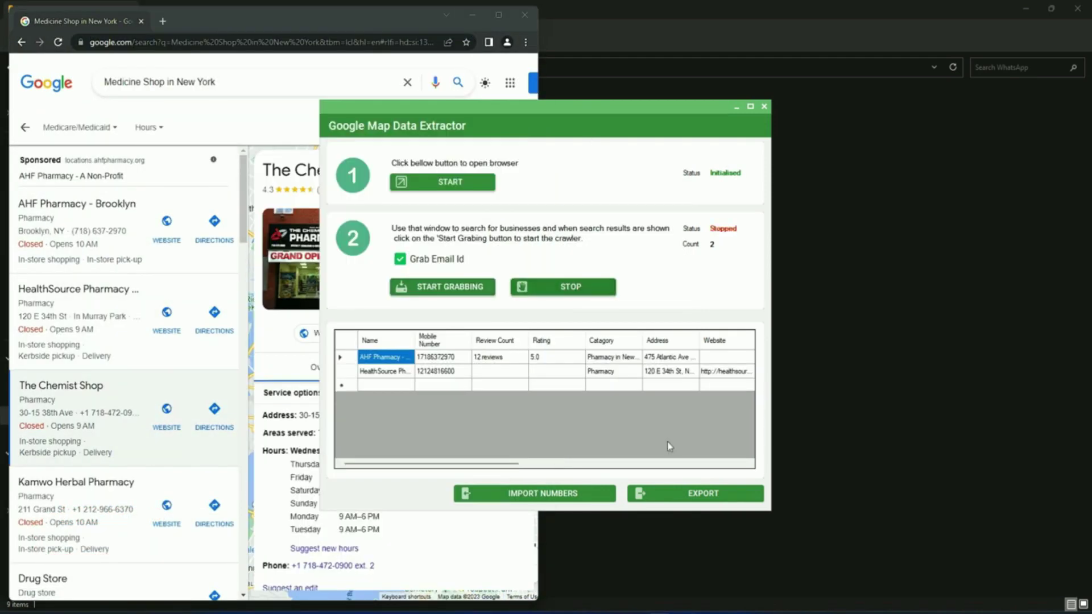
pyautogui.click(693, 494)
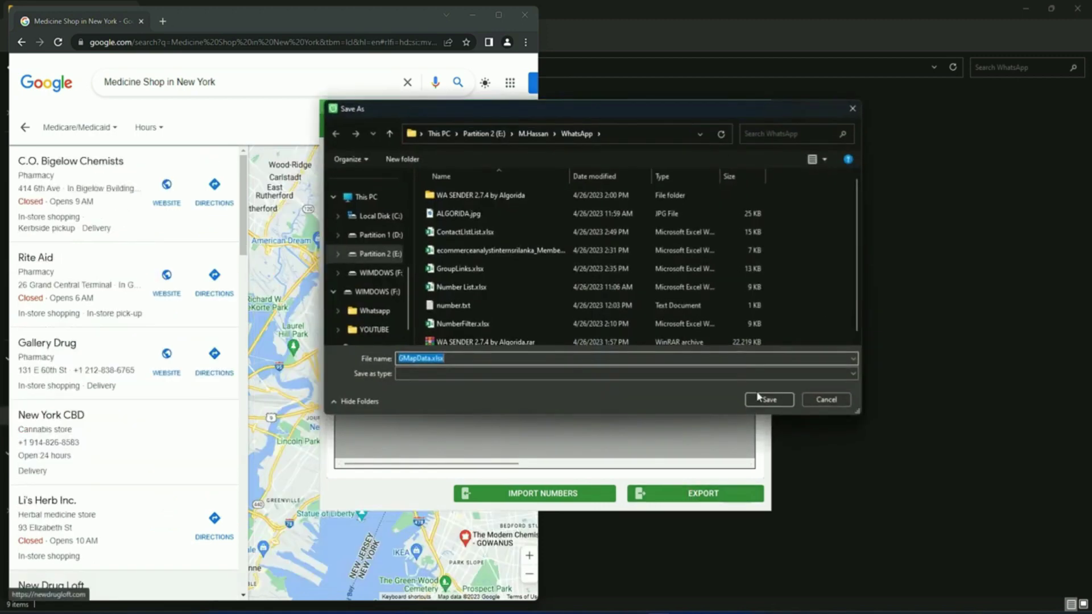
pyautogui.click(765, 399)
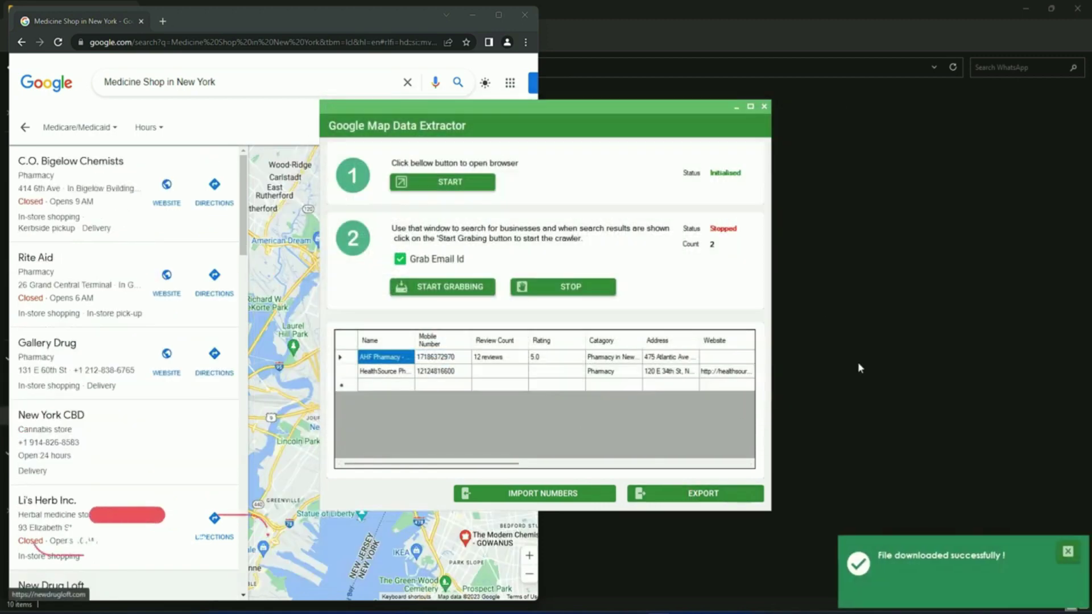
pyautogui.click(987, 502)
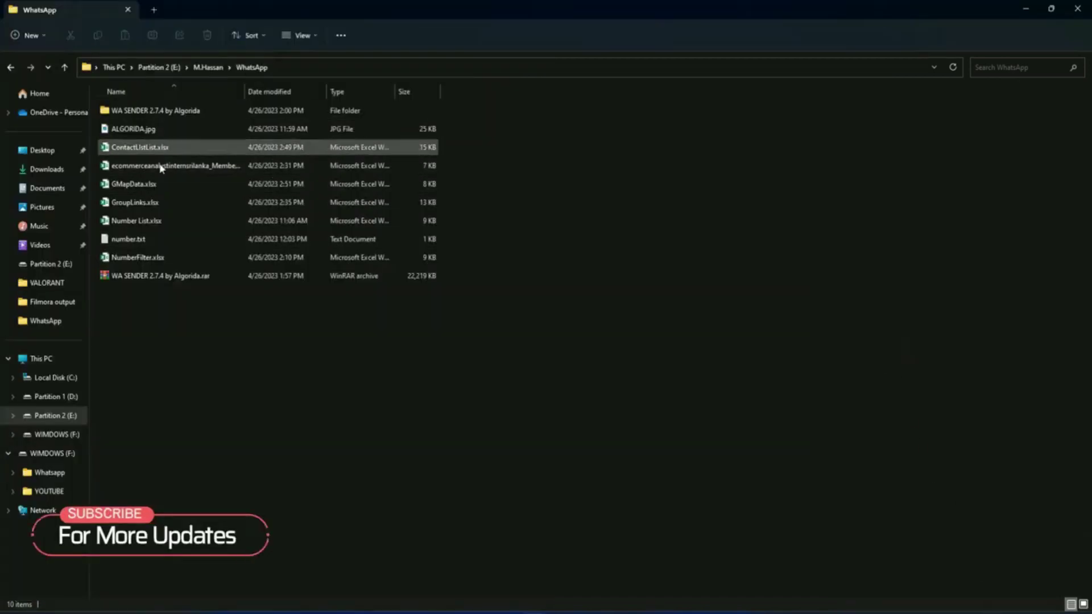
# Step: Open GMapData.xlsx, widen the Name, Mobile Number, Address and Website columns, then close without saving
pyautogui.doubleClick(137, 185)
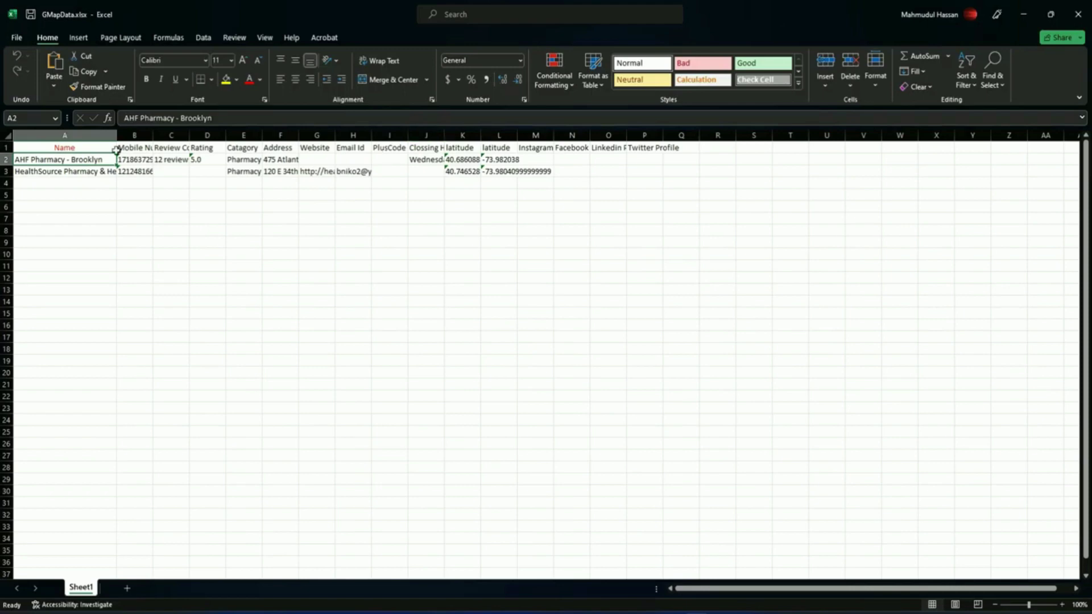
pyautogui.doubleClick(118, 150)
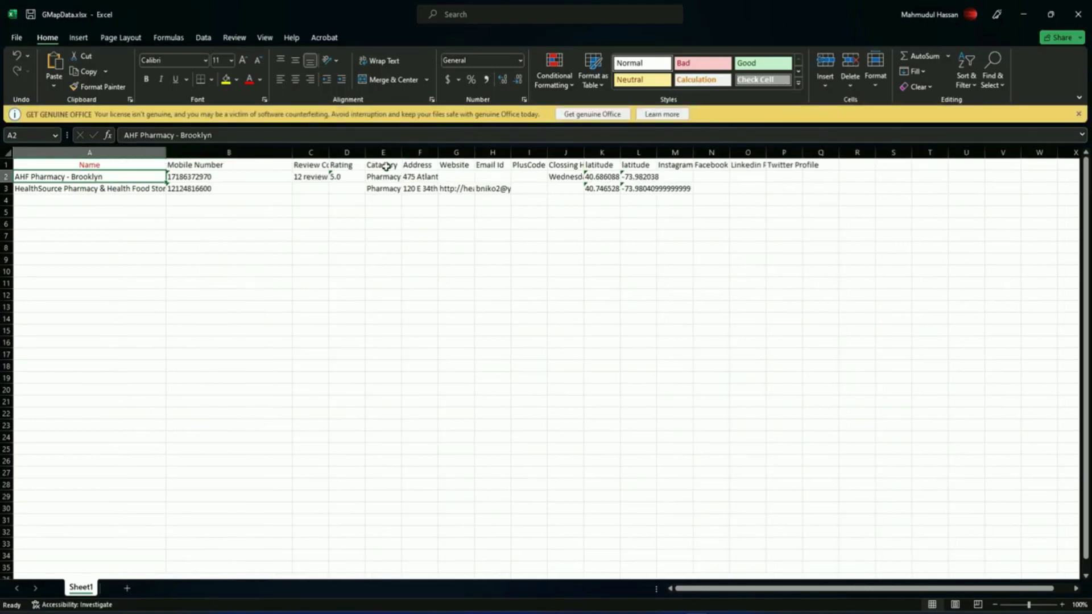
pyautogui.moveTo(401, 153); pyautogui.dragTo(422, 153)
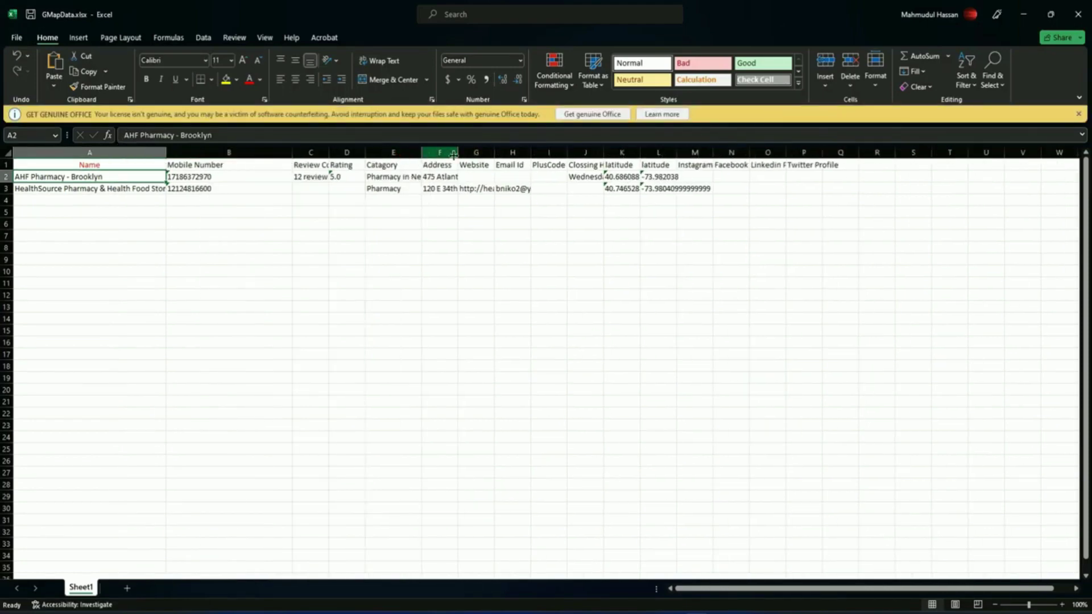
pyautogui.doubleClick(459, 153)
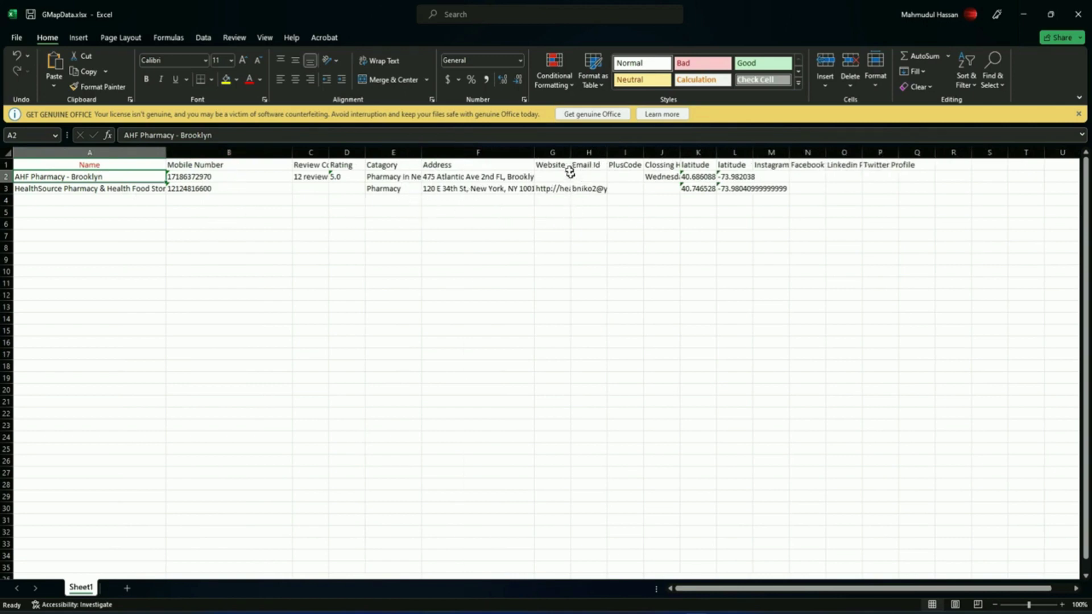
pyautogui.moveTo(571, 153); pyautogui.dragTo(637, 152)
pyautogui.click(611, 190)
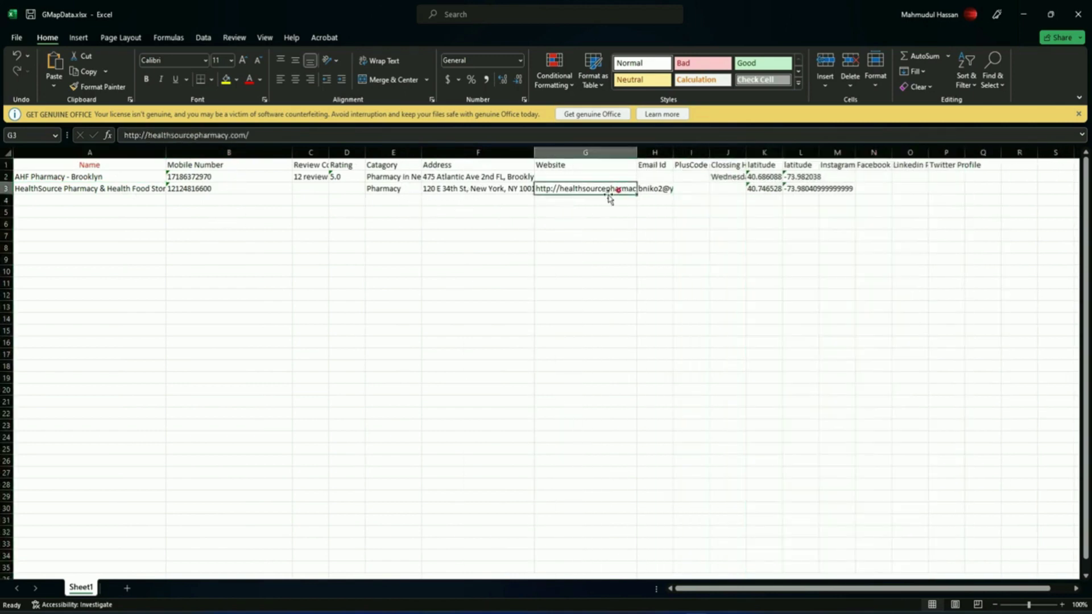
pyautogui.click(1072, 9)
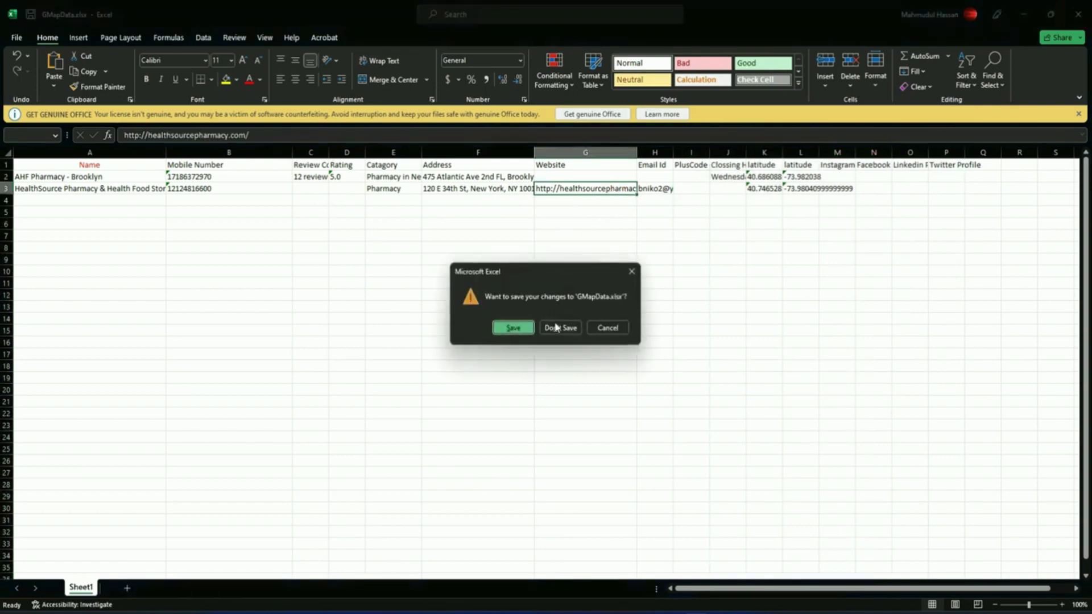
pyautogui.click(561, 324)
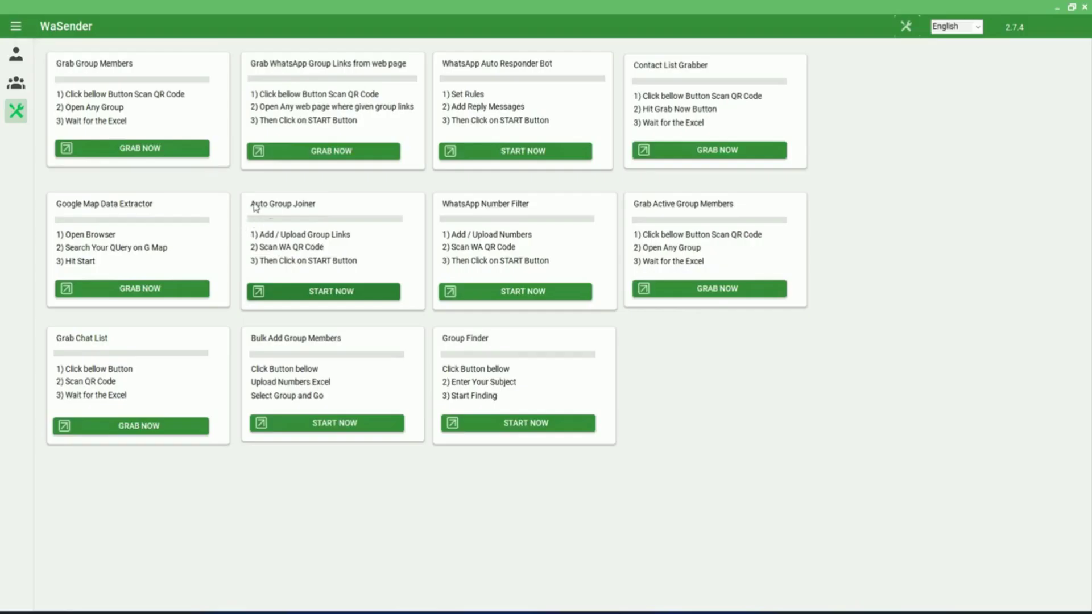
# Step: In Auto Group Joiner, import GroupLinks.xlsx and set the join delay to 7–12 seconds
pyautogui.click(338, 292)
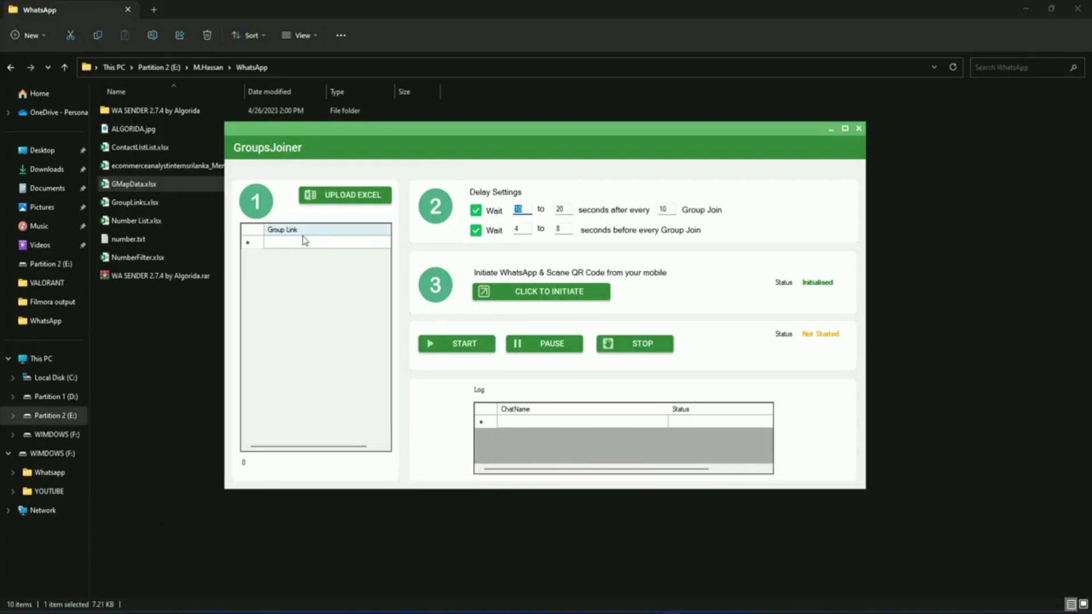
pyautogui.click(371, 196)
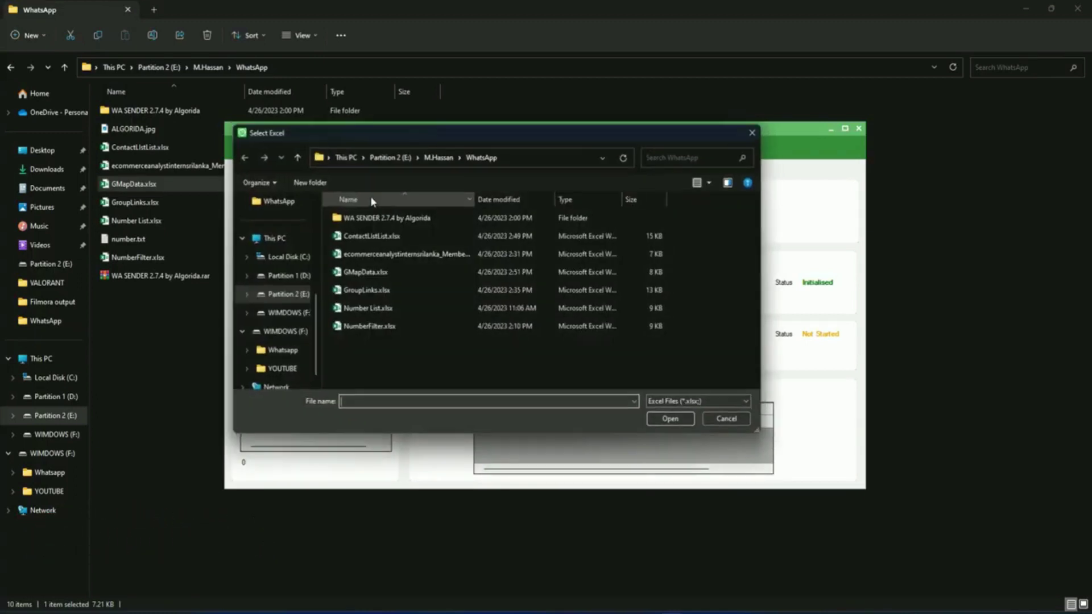
pyautogui.click(366, 293)
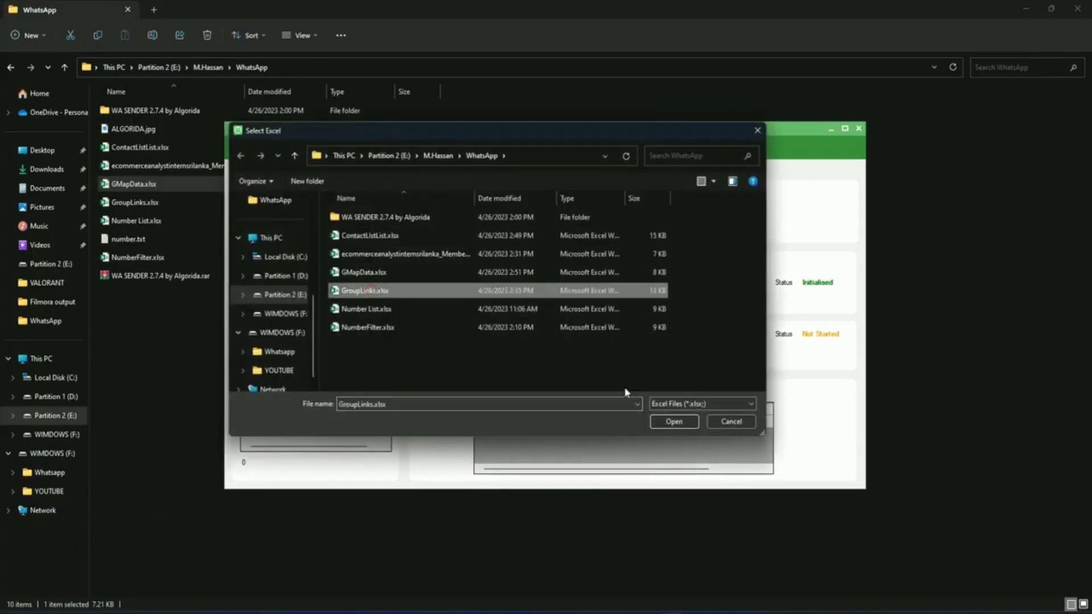
pyautogui.click(671, 423)
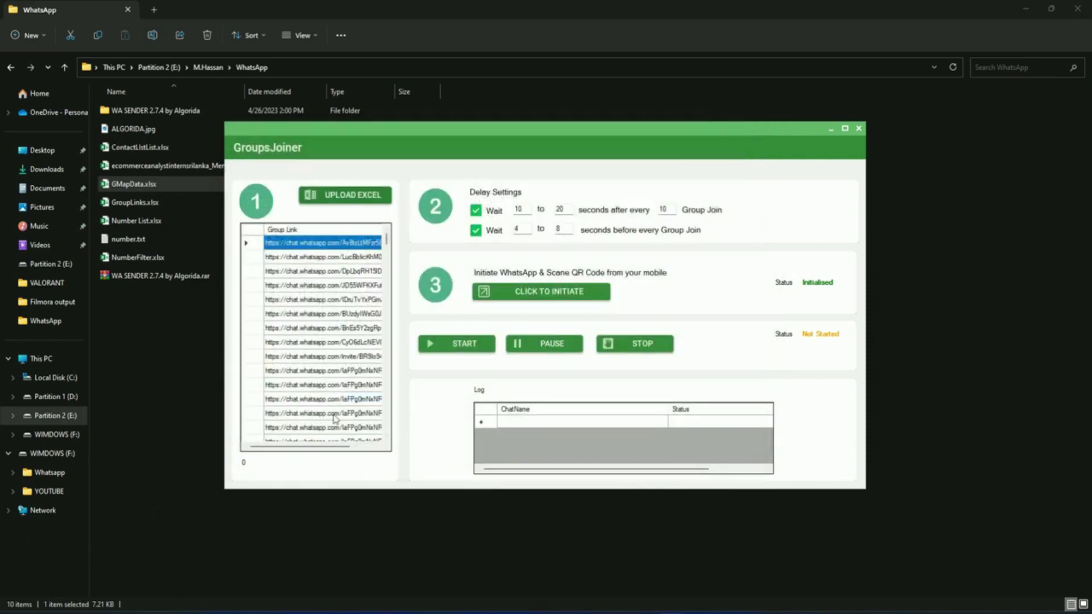
pyautogui.press('Tab')
pyautogui.write('7')
pyautogui.press('Tab')
pyautogui.write('12')
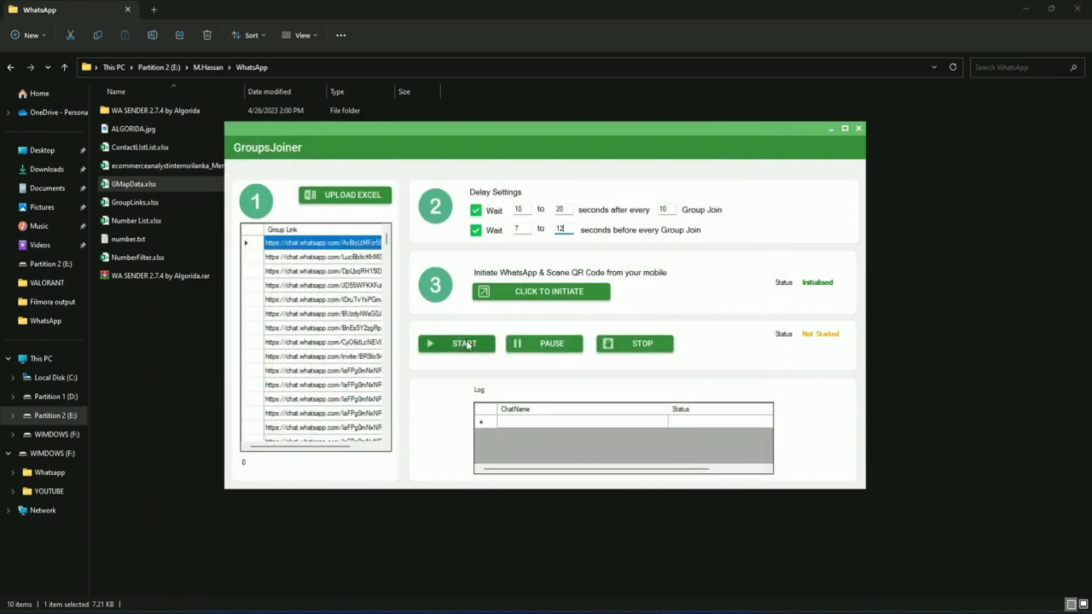
# Step: Start the group joiner, stop it at 5%, and close the joiner window
pyautogui.click(465, 344)
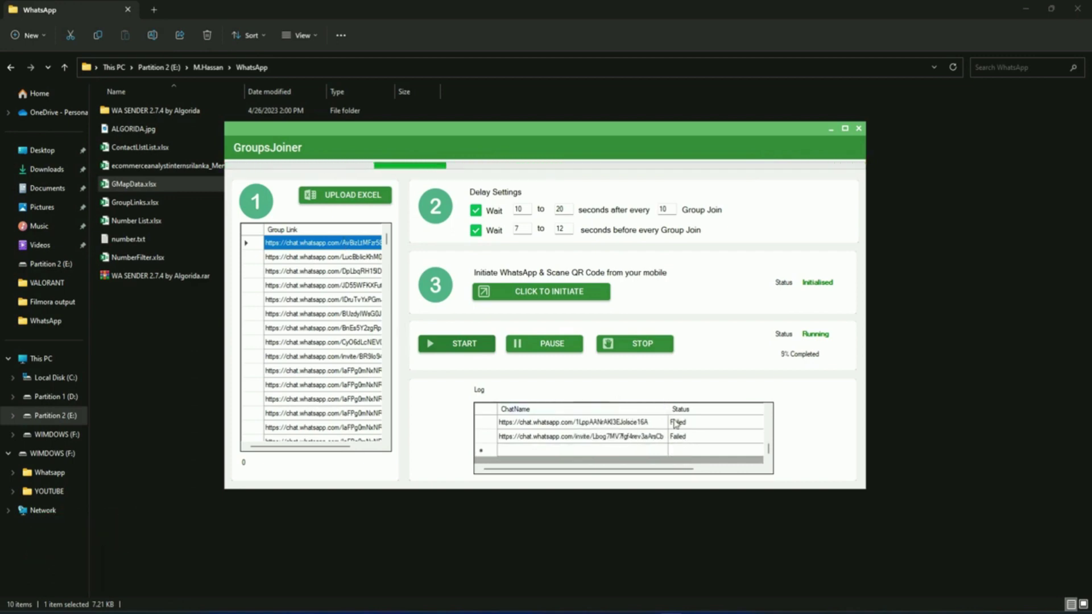
pyautogui.click(640, 344)
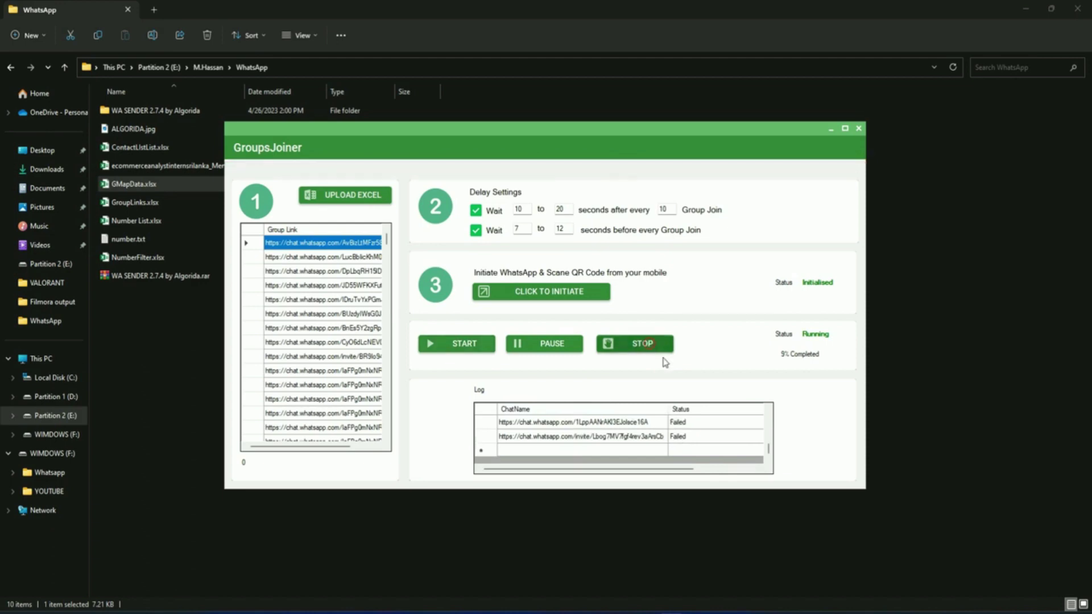
pyautogui.click(860, 129)
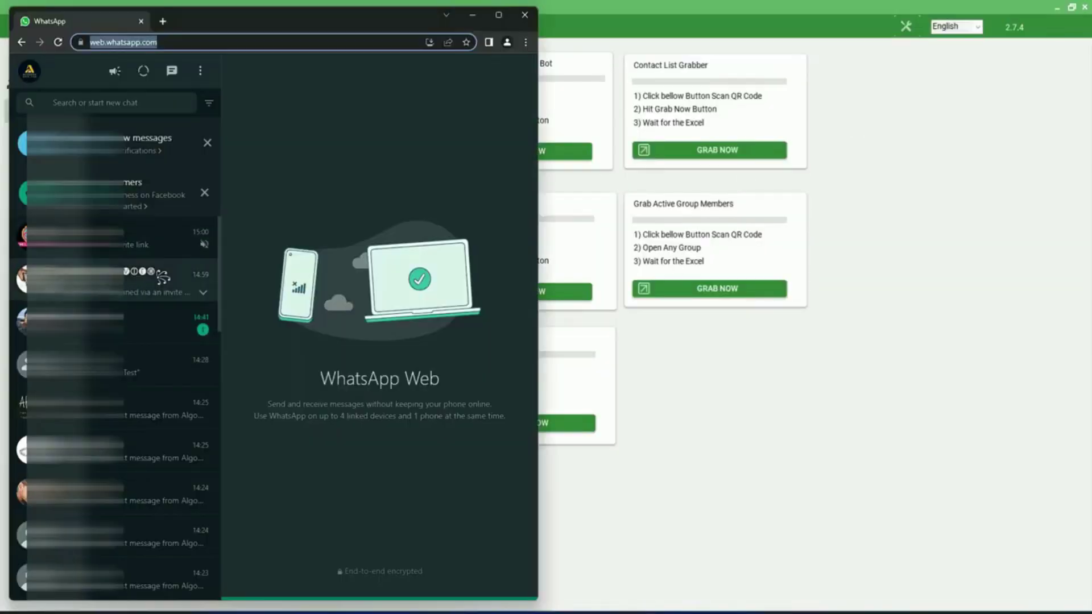
pyautogui.click(159, 282)
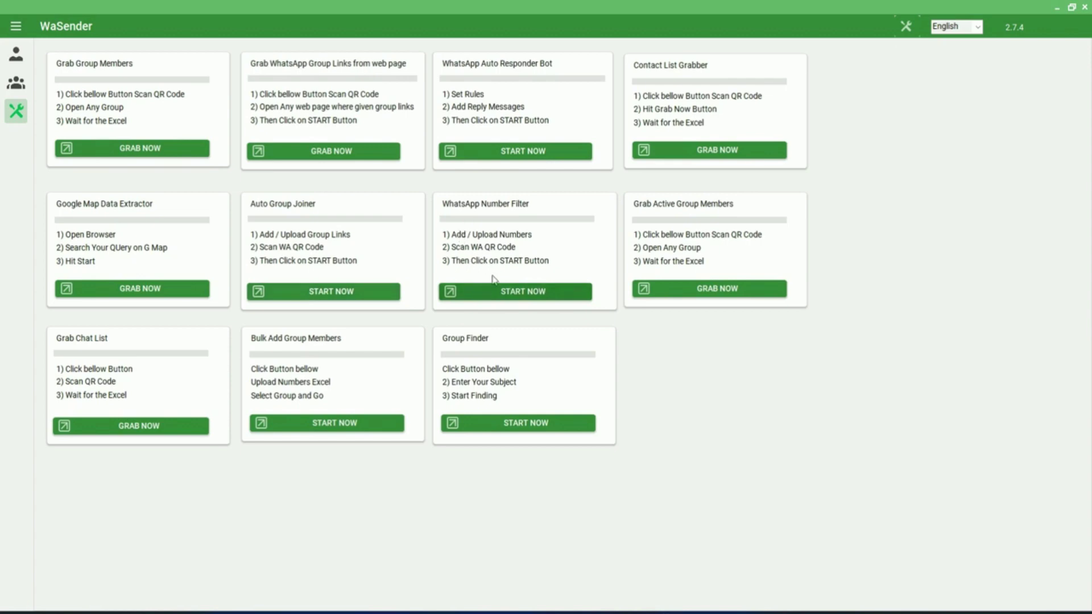
# Step: In WhatsApp Number Filter, import Number List.xlsx, start the WhatsApp check, then stop it
pyautogui.click(510, 292)
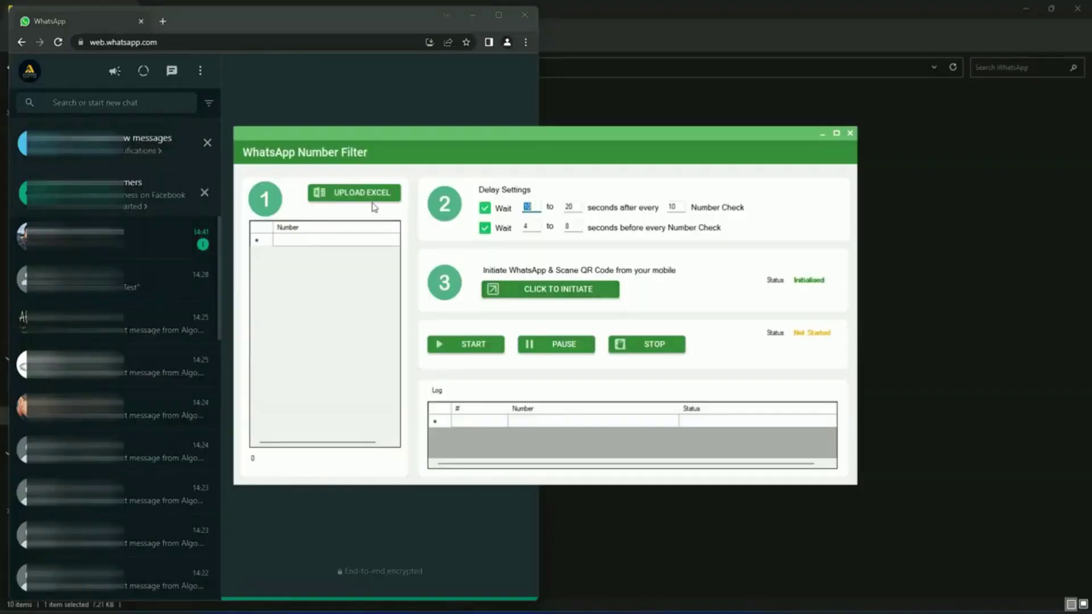
pyautogui.click(371, 199)
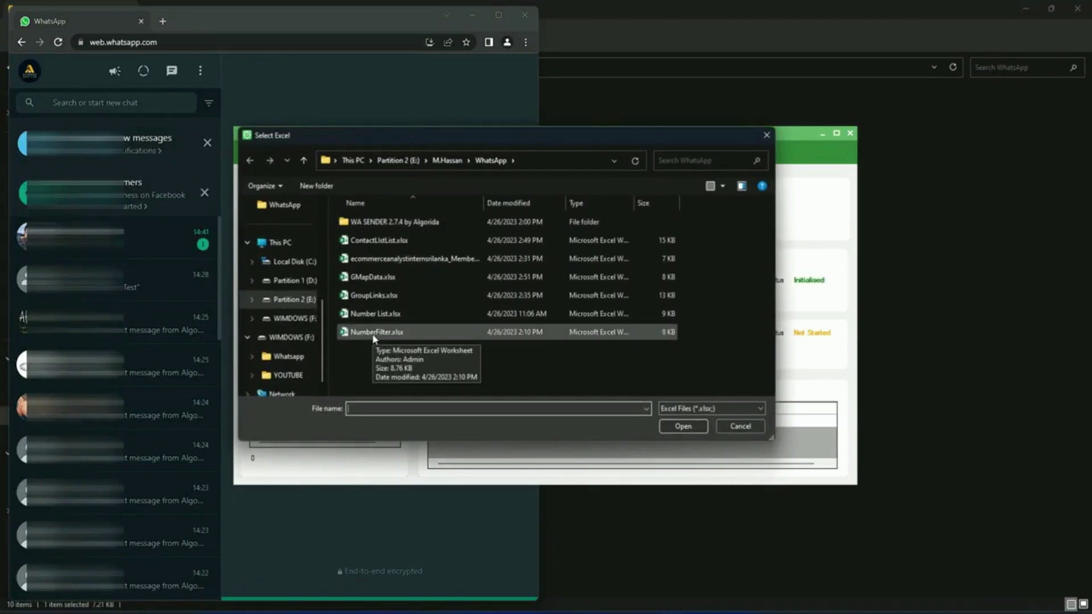
pyautogui.click(376, 320)
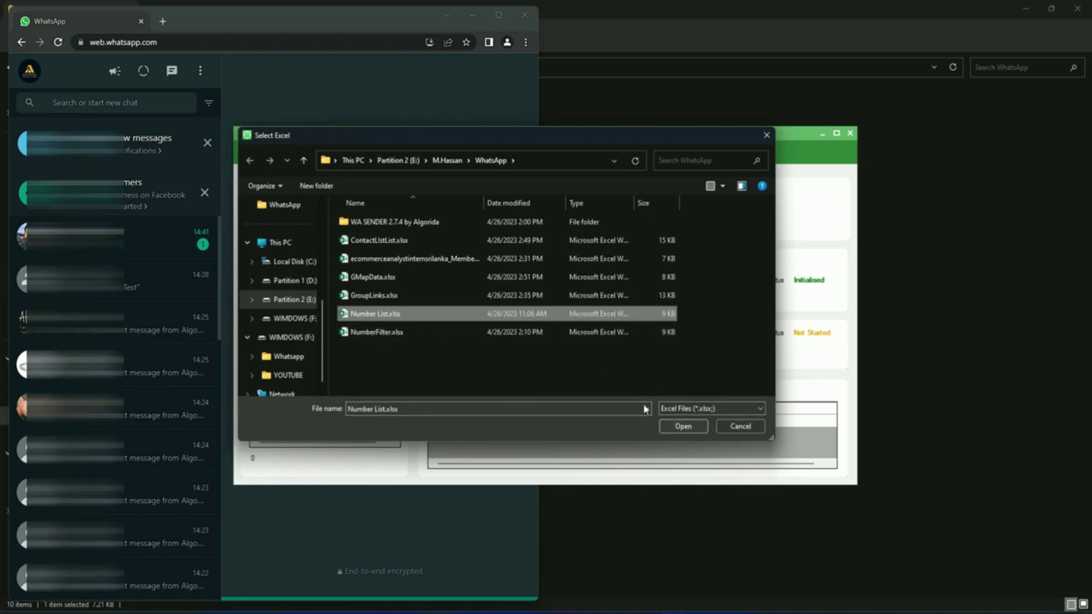
pyautogui.click(685, 427)
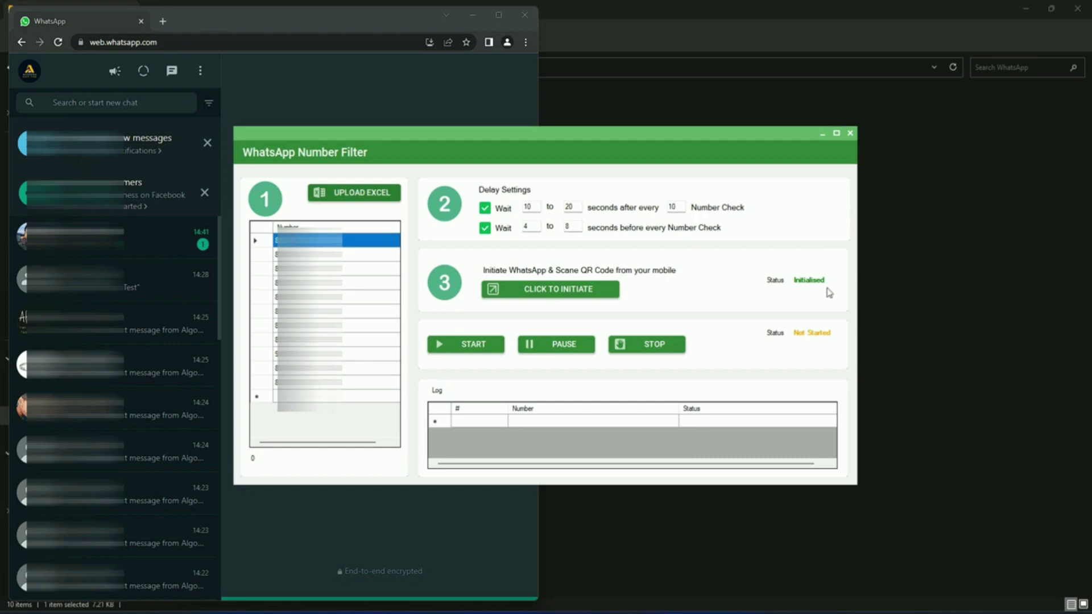
pyautogui.click(479, 346)
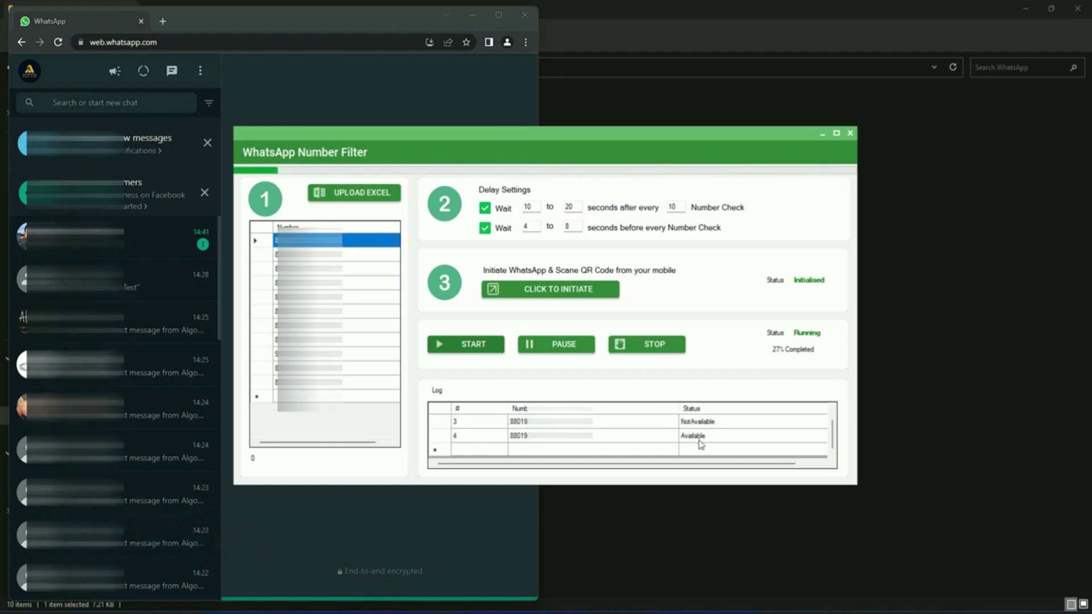
pyautogui.click(660, 345)
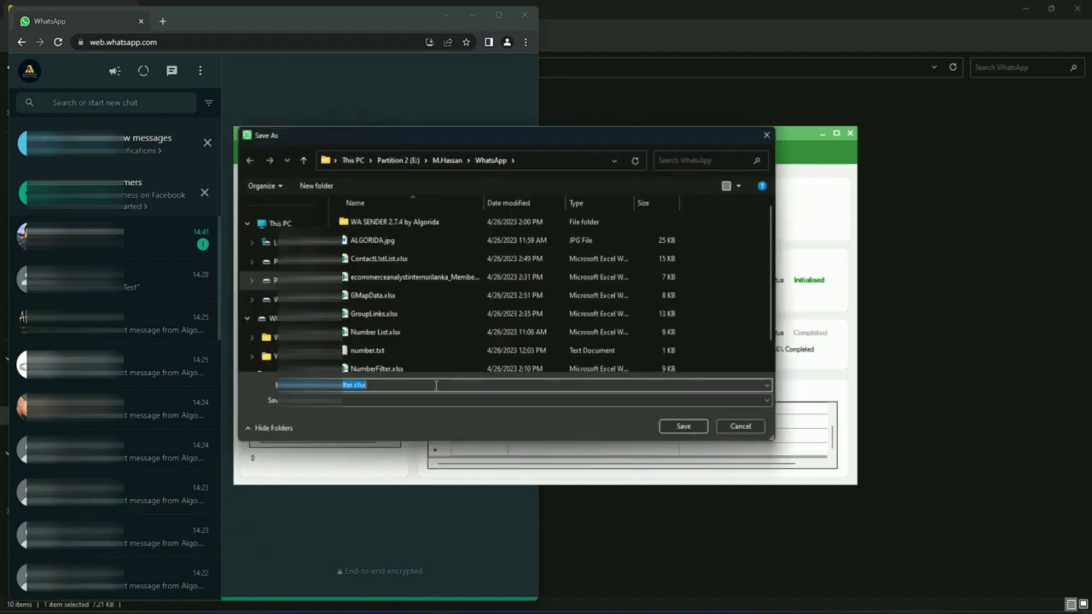